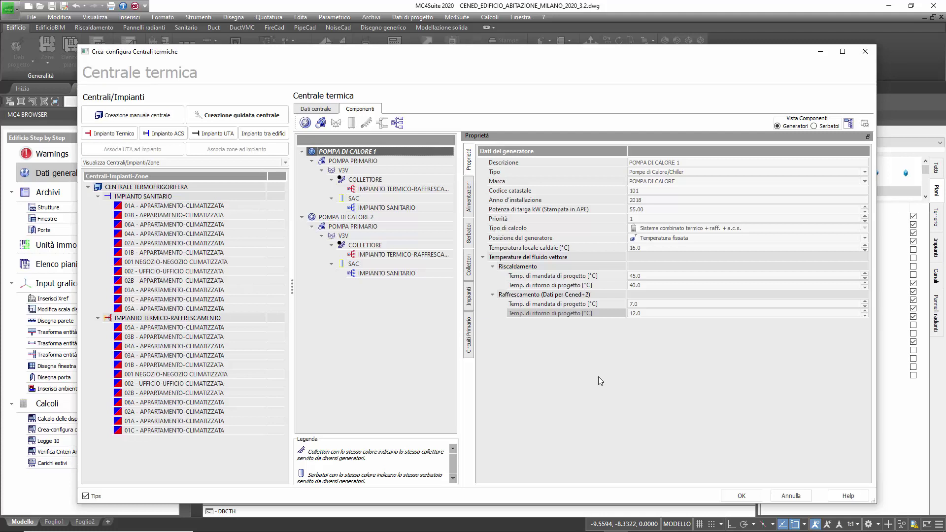
Confirm the thermal plant configuration and open the Cened+2 calculation from the Legge 10 building-plant system manager
left_click(738, 500)
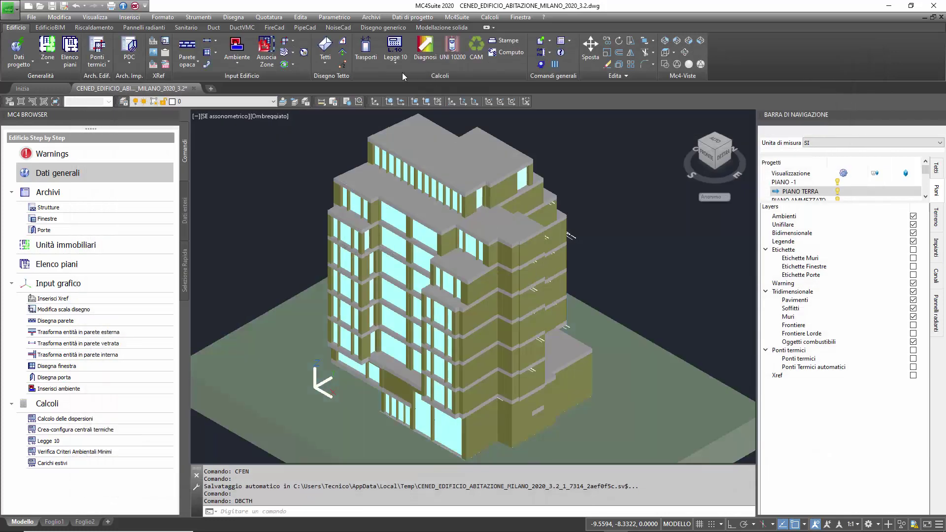
left_click(398, 66)
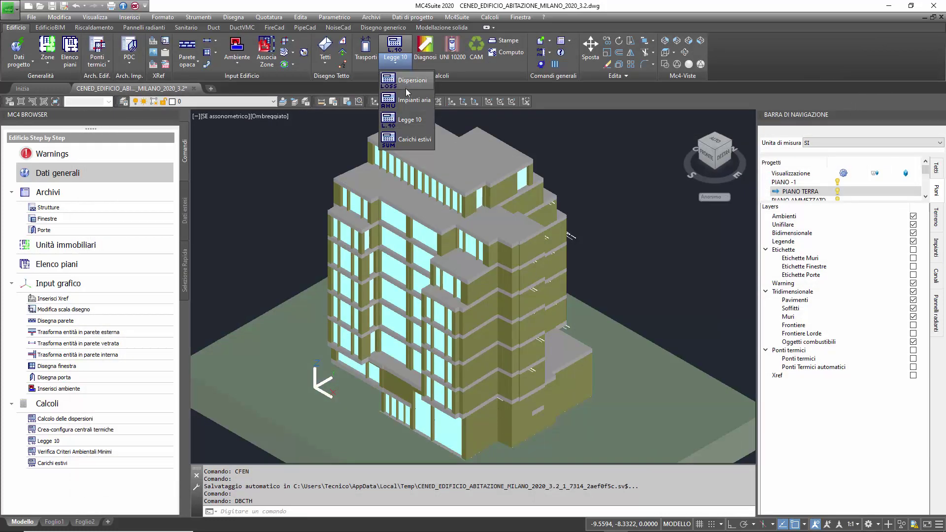
left_click(412, 121)
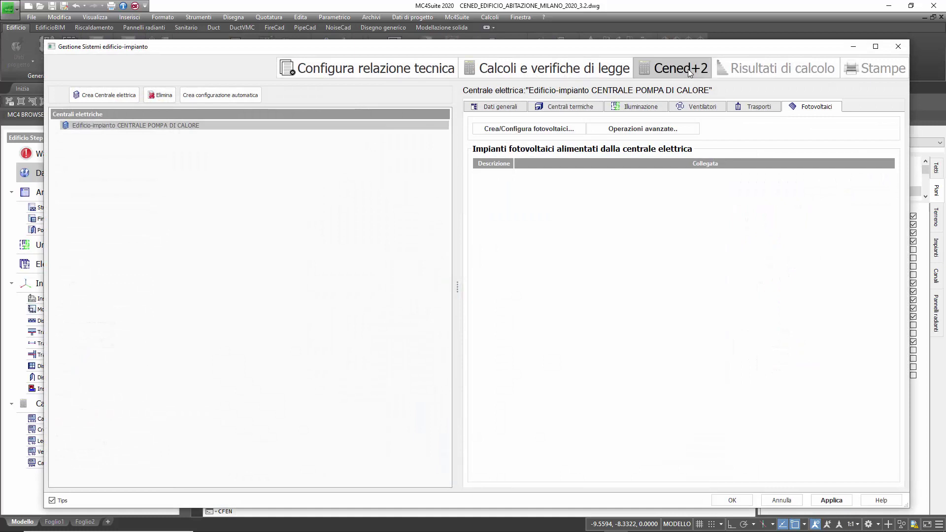
left_click(688, 69)
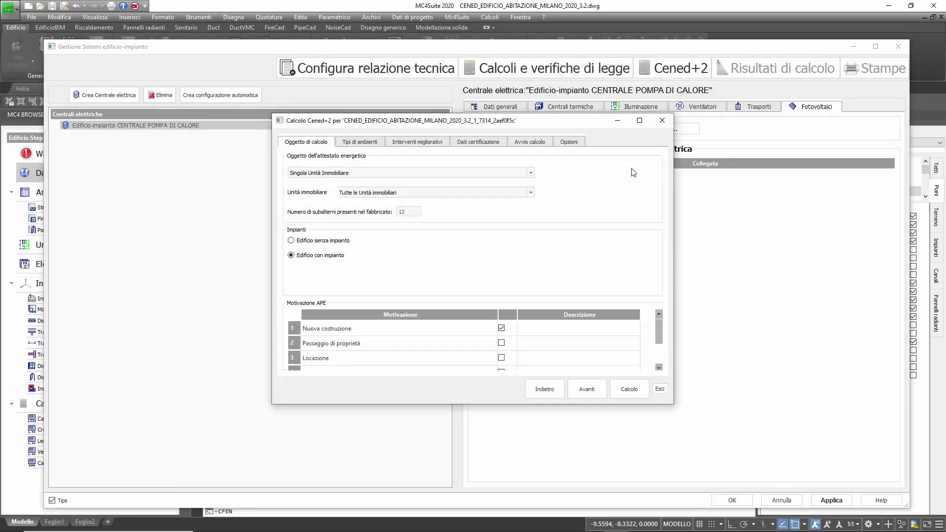
Choose 01A - APPARTAMENTO as the building unit for the energy certificate, keeping Nuova costruzione as the motivation
left_click(368, 196)
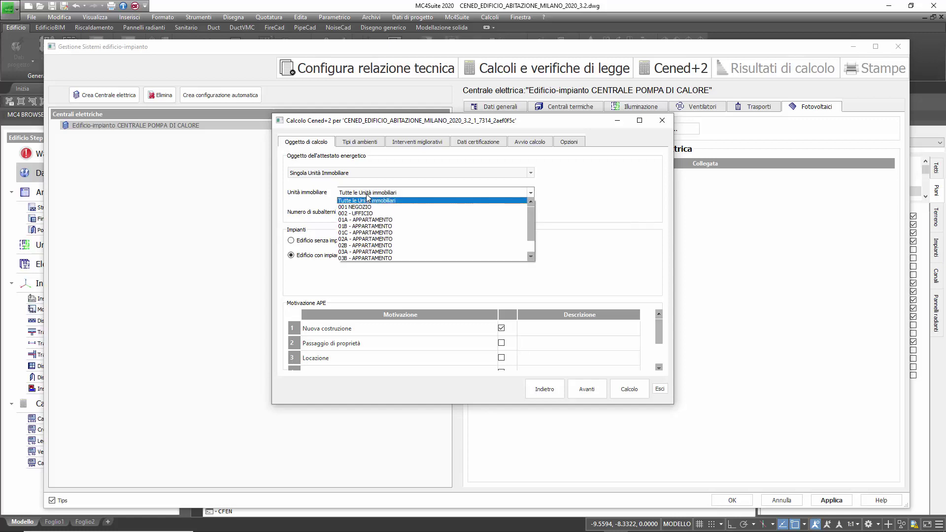
left_click(378, 223)
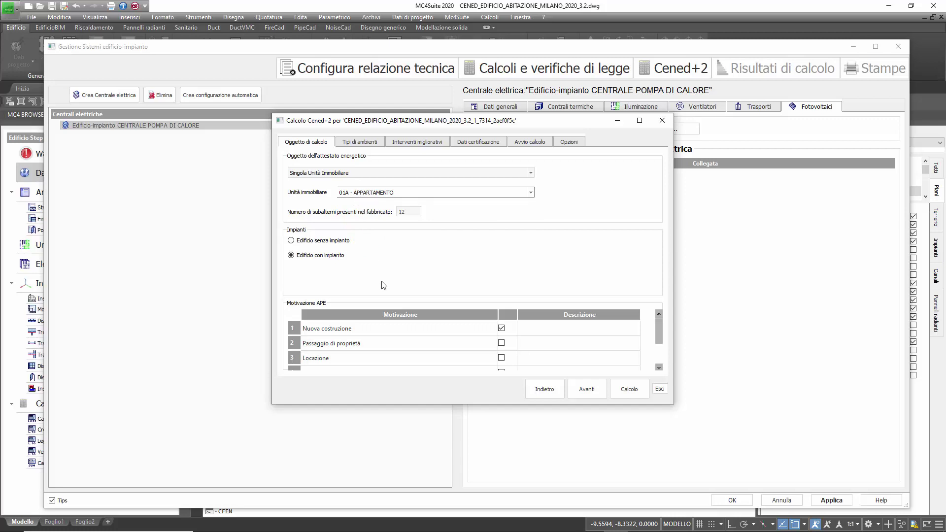
left_click(452, 333)
Review the Cened room types and the improvement intervention data of unit 01A, then close the calculation and the system manager
left_click(377, 142)
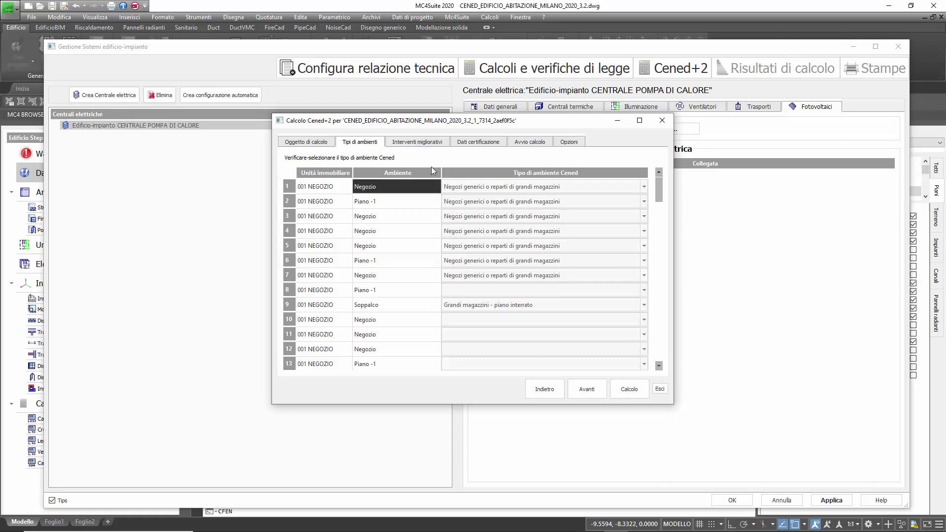
left_click(419, 143)
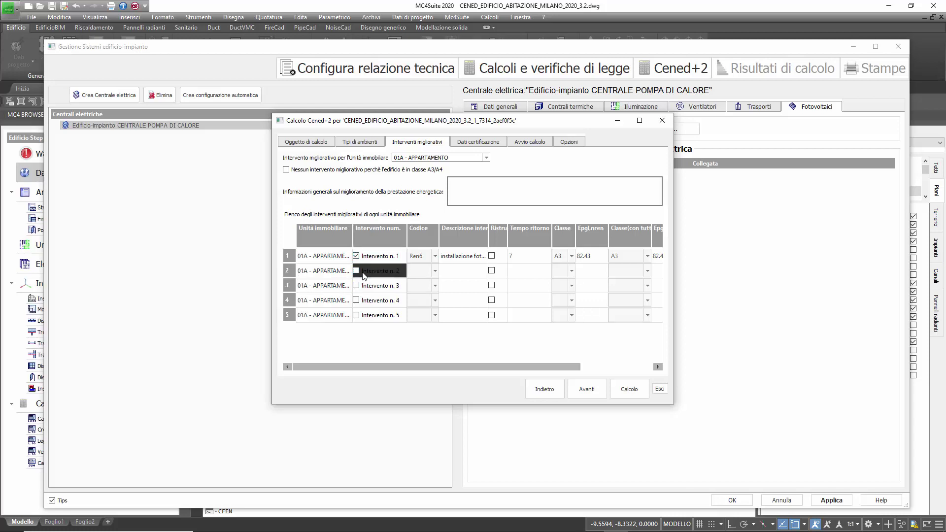
left_click(435, 257)
left_click(437, 258)
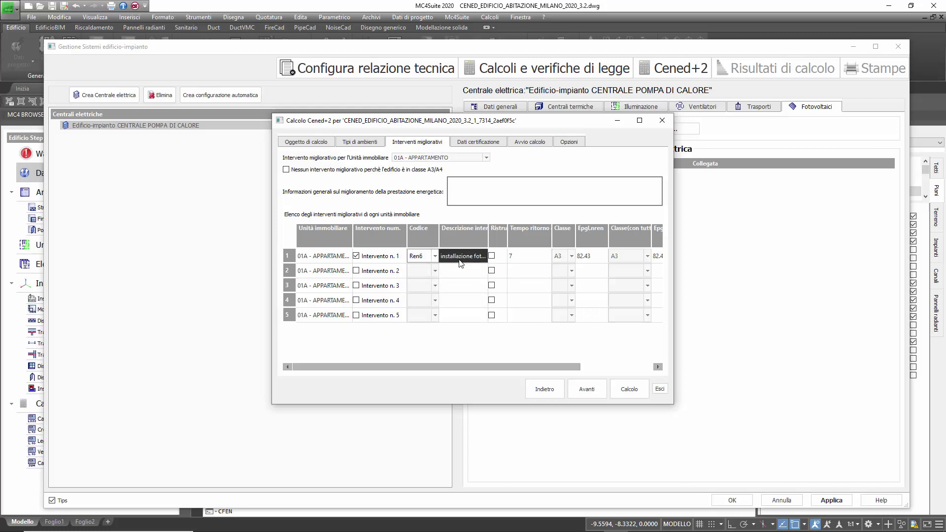
left_click_drag(674, 296, 847, 319)
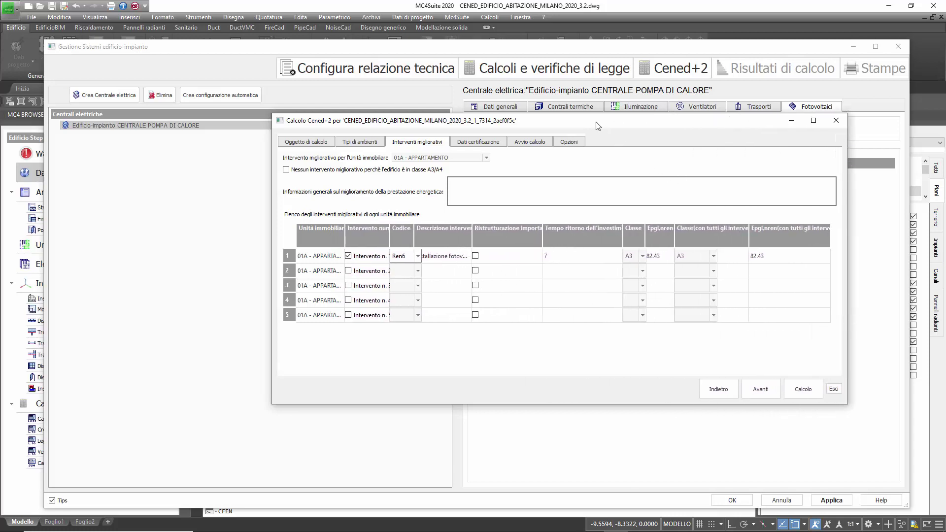
left_click_drag(596, 124, 537, 120)
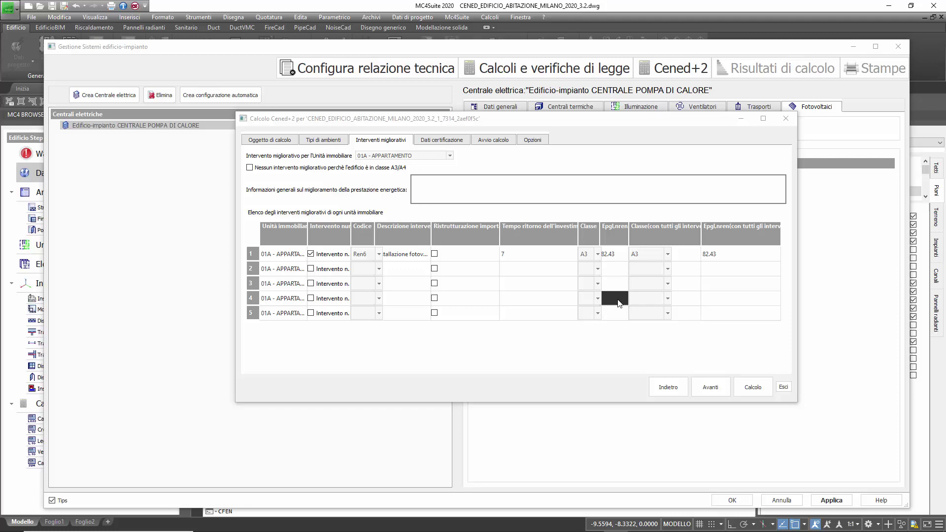
left_click(783, 387)
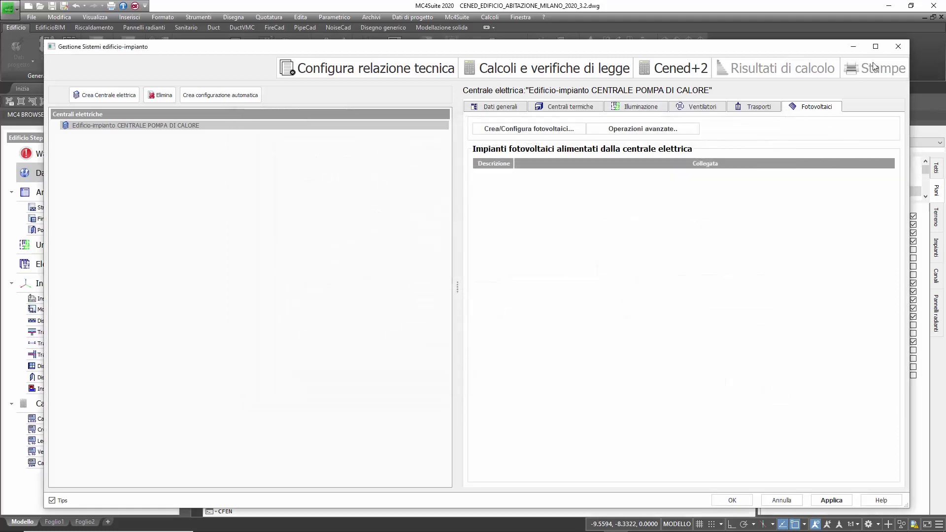
left_click(898, 47)
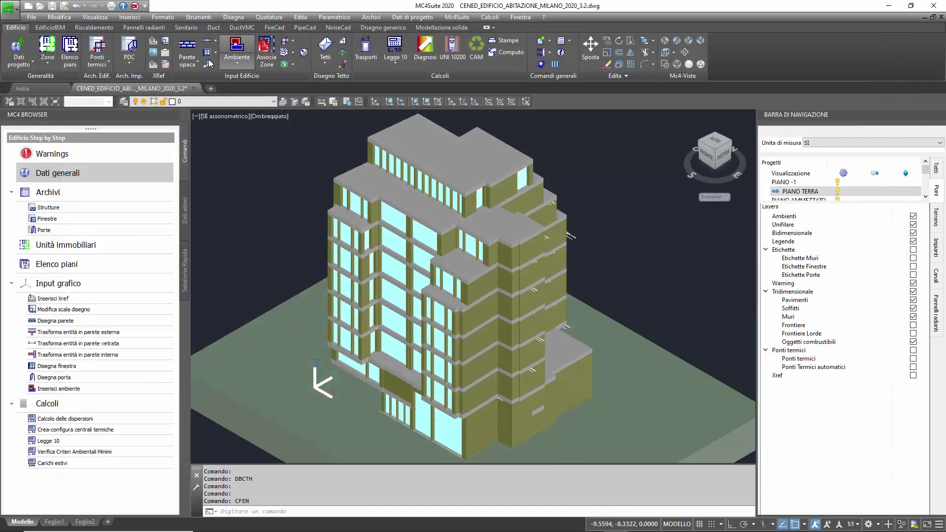
Locate MIGLIORIA_CENED_EDIFICIO_ABITAZIONE_MILANO_2020_3.2.dwg in the TIPS CENED folder without opening it
left_click(41, 7)
left_click(377, 179)
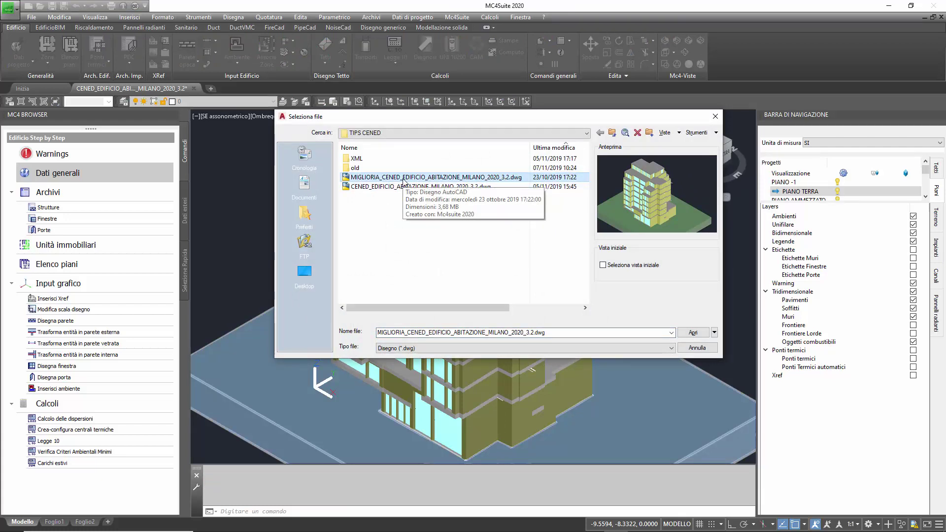
left_click(700, 349)
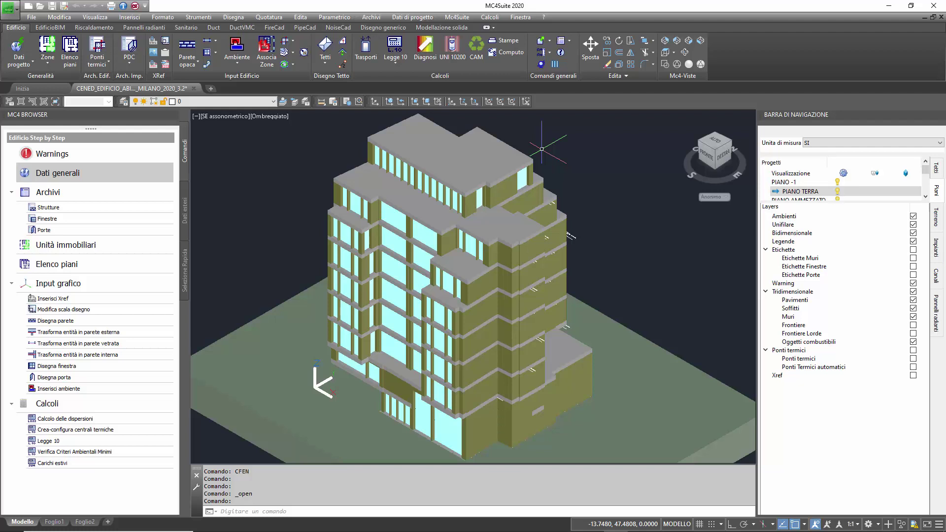
Examine the INSTALLA FV cost-benefit analysis in Diagnosi: intervention object, energy carriers, costs and net present value
left_click(426, 59)
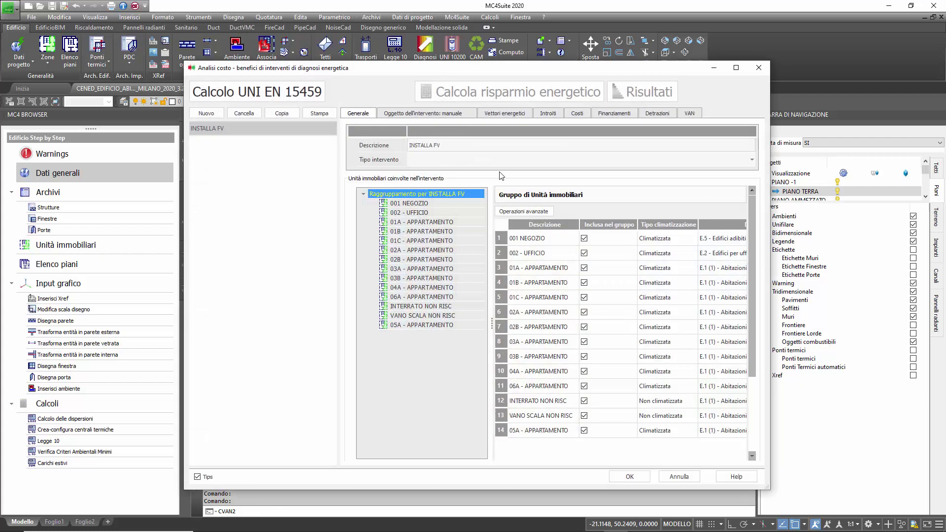
left_click(432, 115)
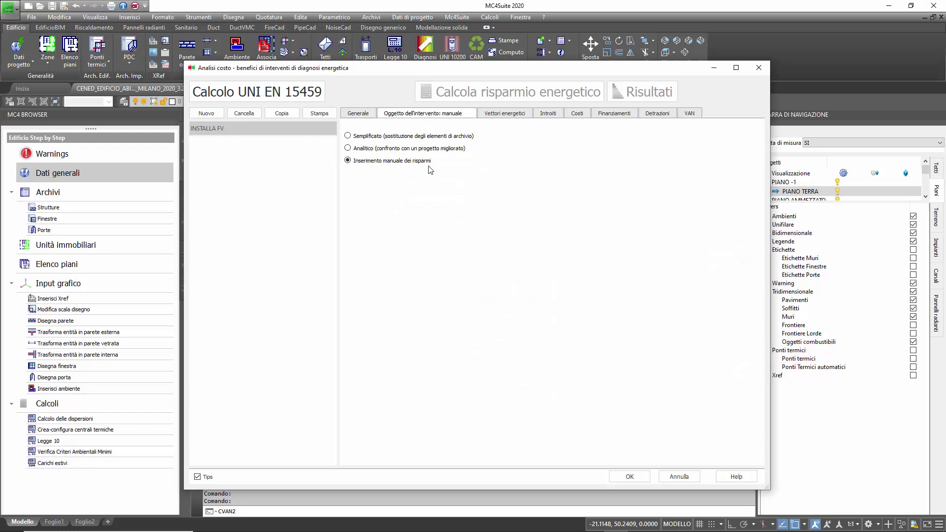
left_click(505, 114)
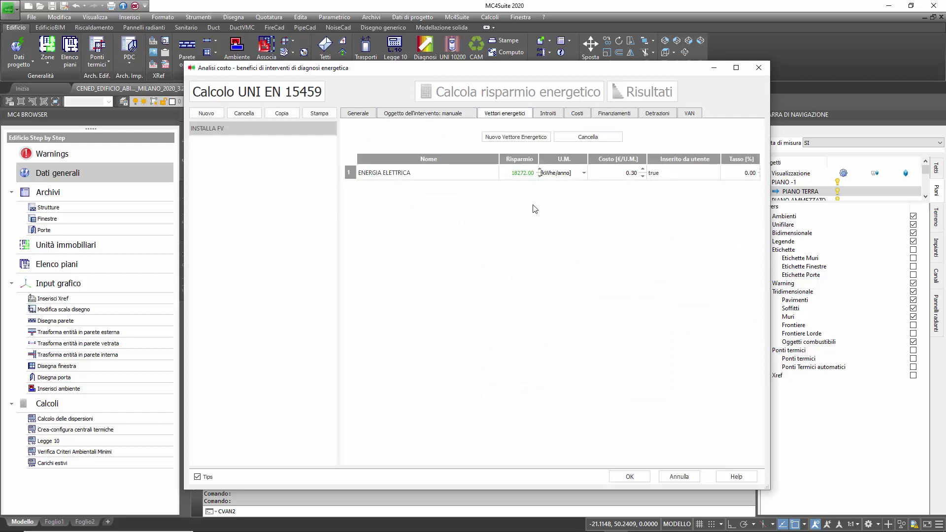
left_click(511, 175)
left_click(577, 114)
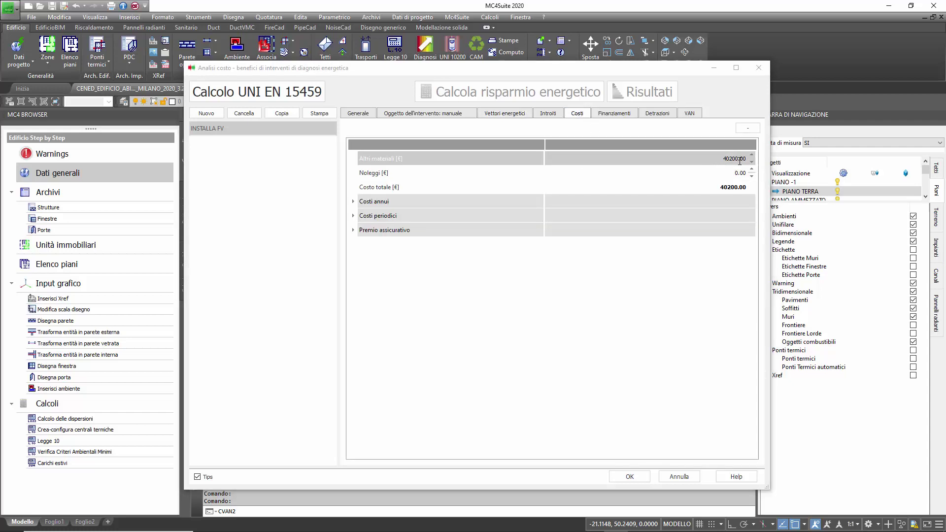
left_click(689, 114)
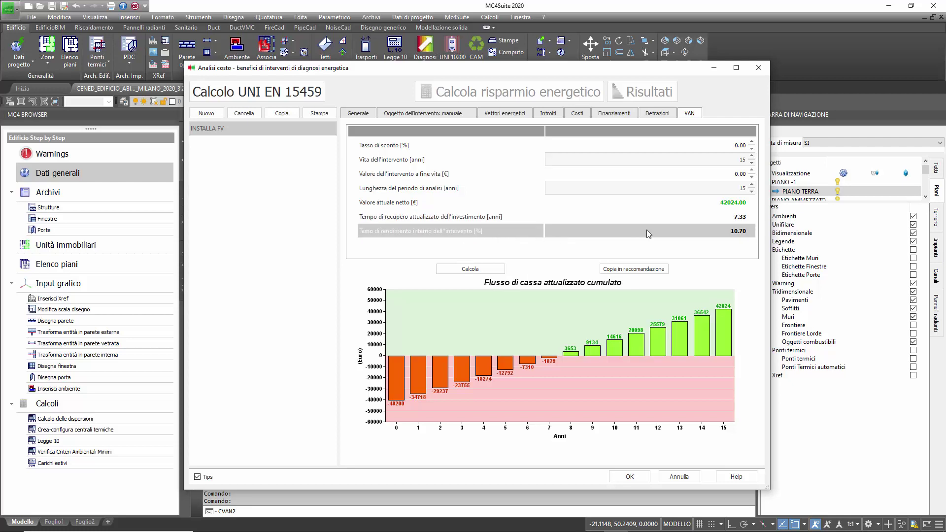
left_click(759, 67)
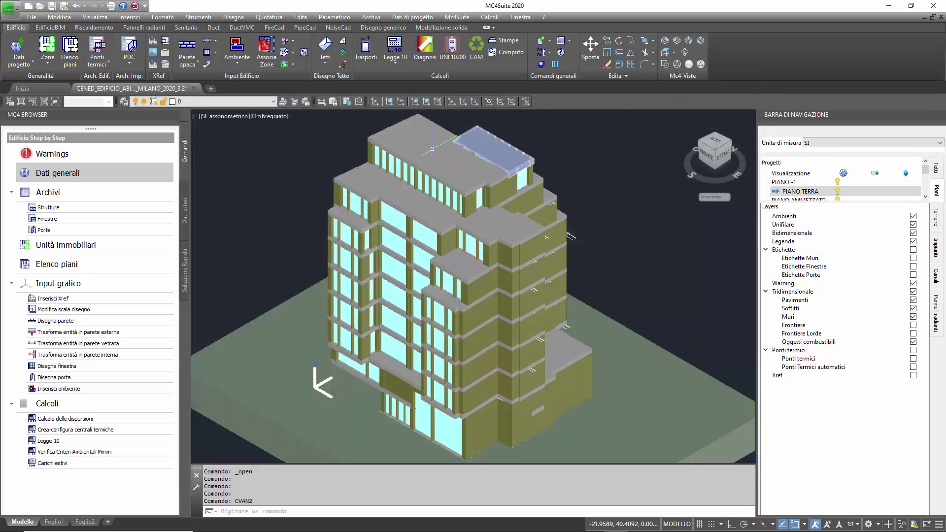
Reopen the Cened+2 calculation and examine the payback time of Intervento n. 1 for unit 01A
left_click(395, 58)
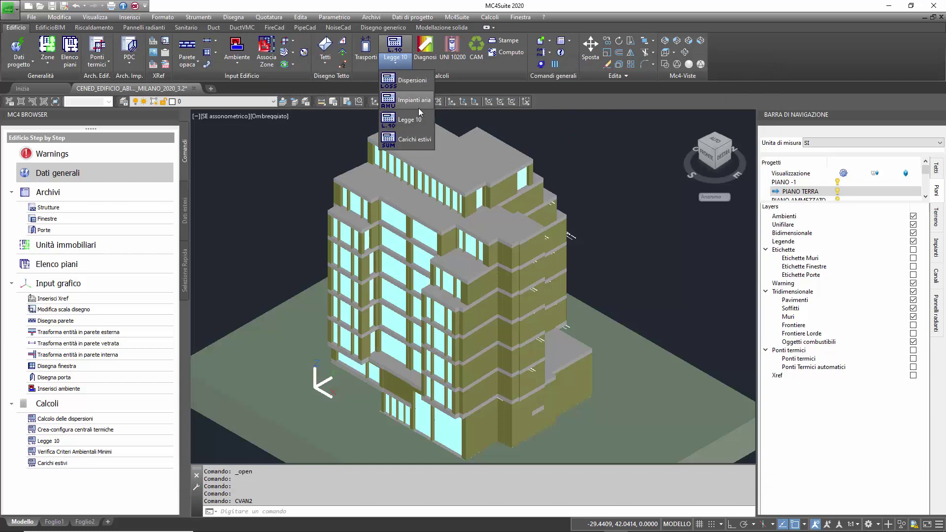
left_click(412, 121)
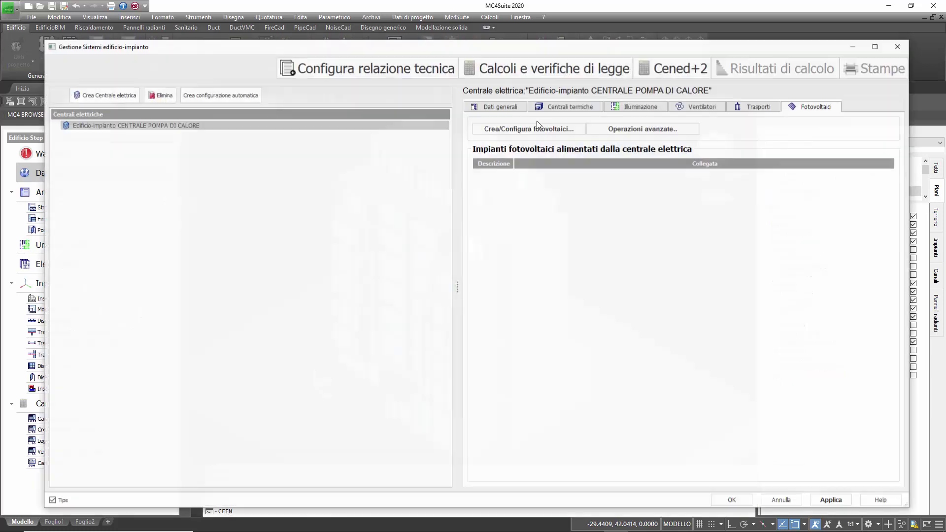
left_click(675, 72)
left_click(434, 142)
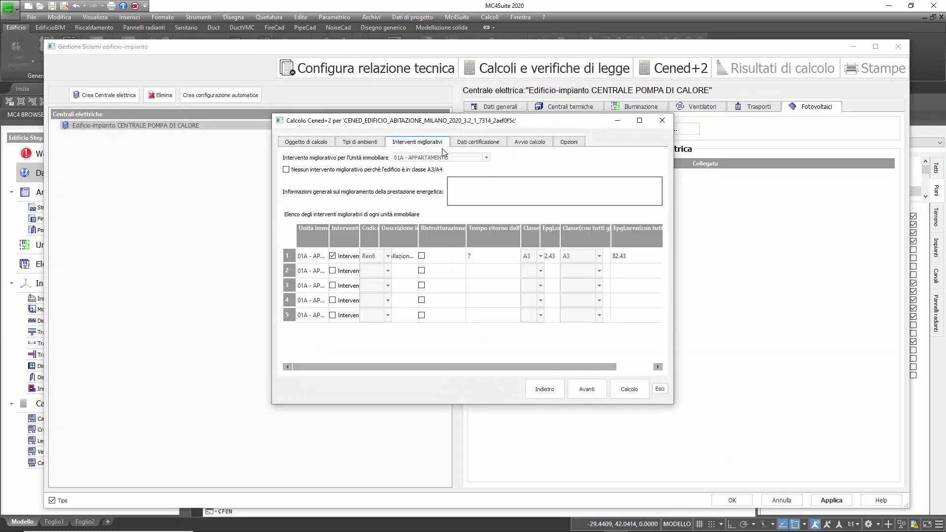
left_click(502, 286)
left_click(511, 256)
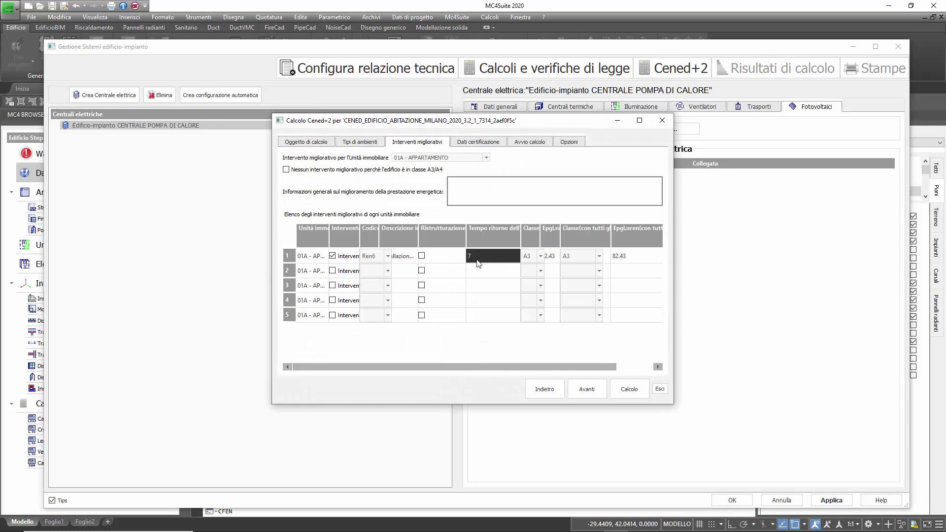
left_click(532, 271)
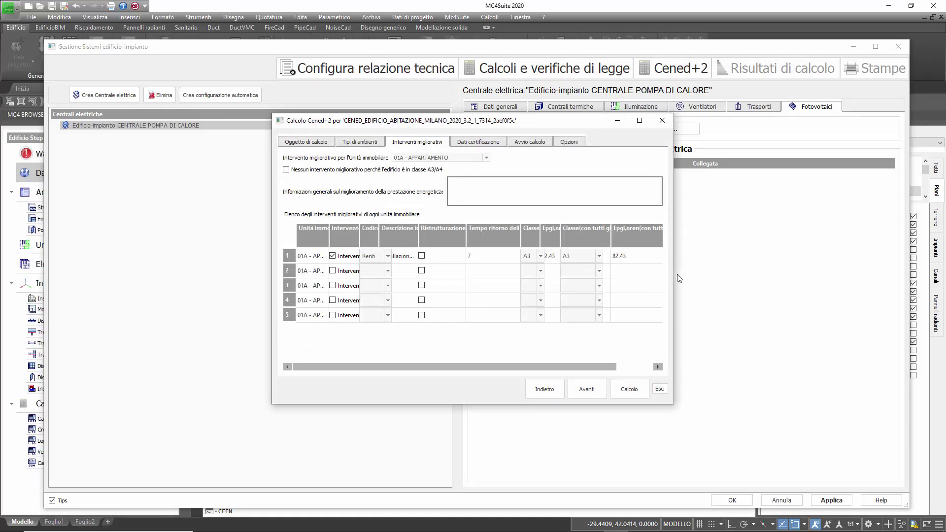
Widen the intervention table and examine the energy class and EpgLnren of Intervento n. 1, alone and with all interventions
left_click_drag(673, 279, 849, 284)
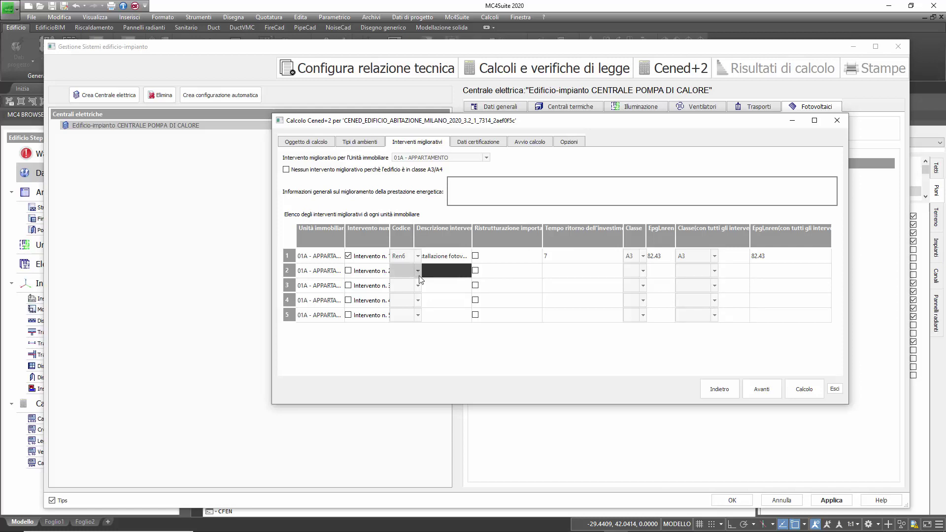
left_click(579, 272)
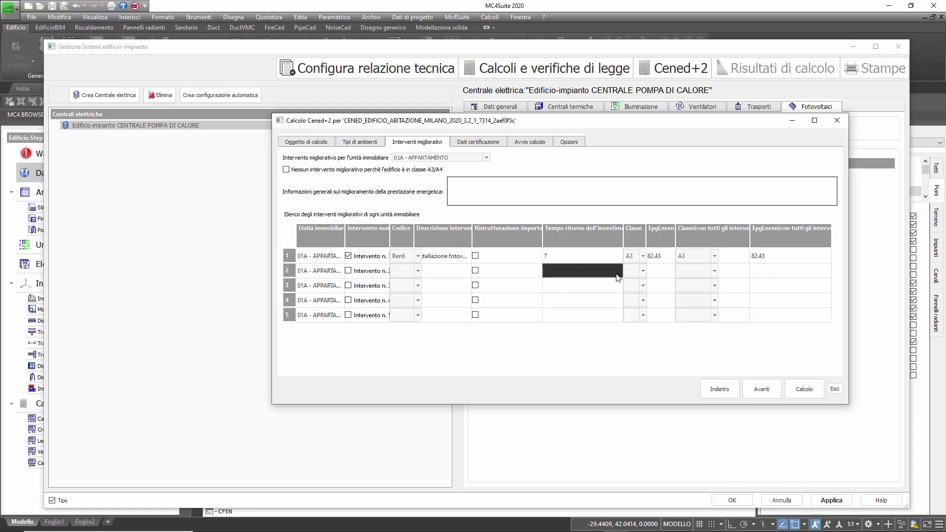
left_click(722, 285)
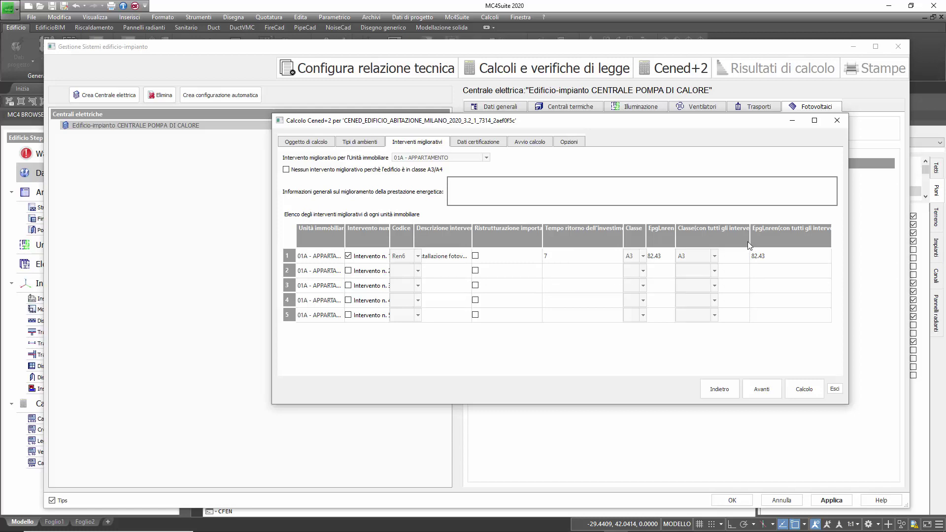
left_click_drag(750, 238, 720, 241)
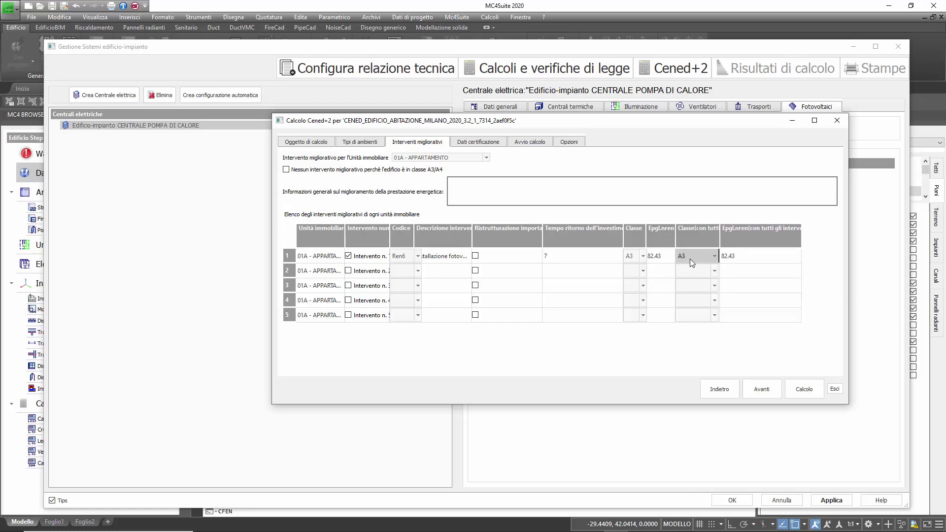
left_click(725, 262)
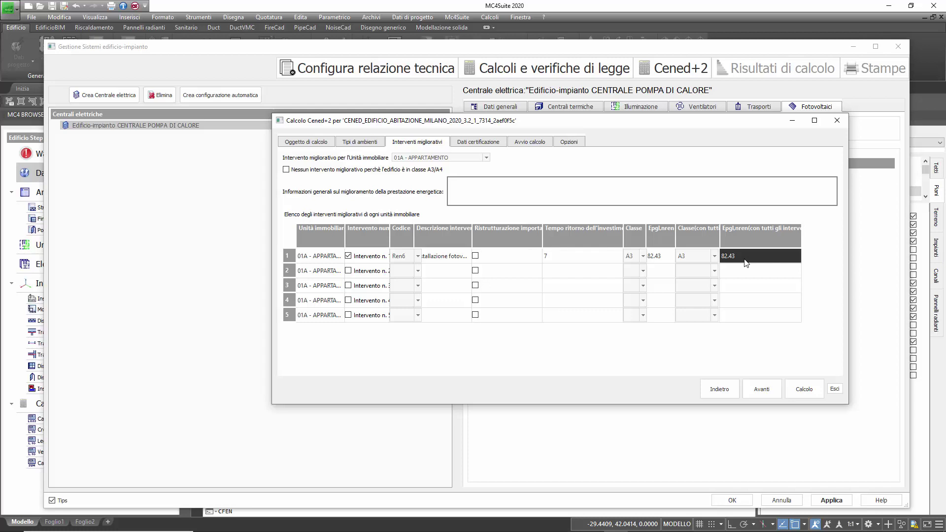
left_click(696, 269)
left_click(668, 277)
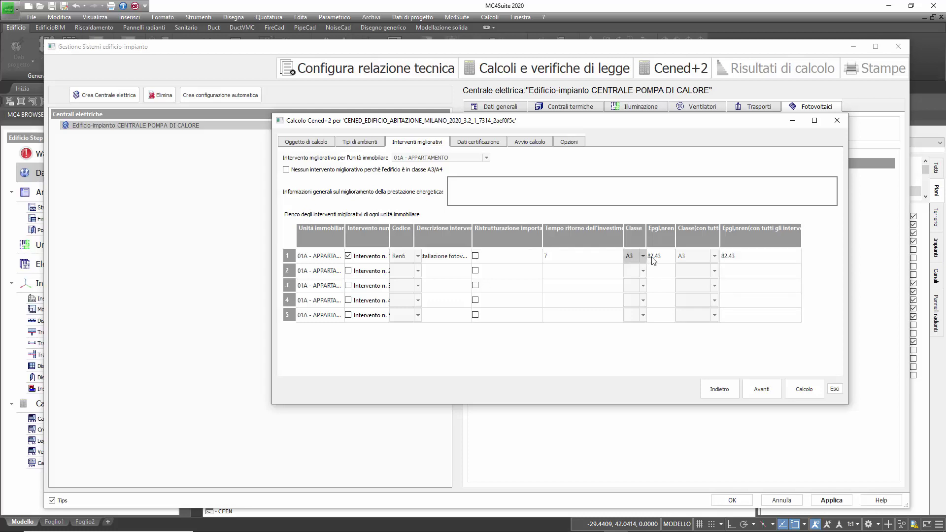
left_click(730, 262)
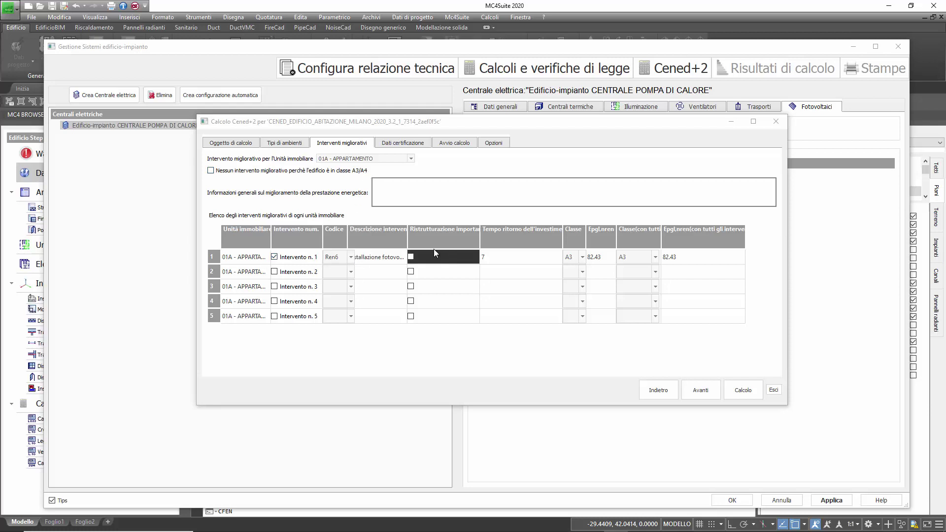
Enable and disable the no-improvement option for class A3/A4 buildings, and view the certification data of unit 01A
left_click(211, 171)
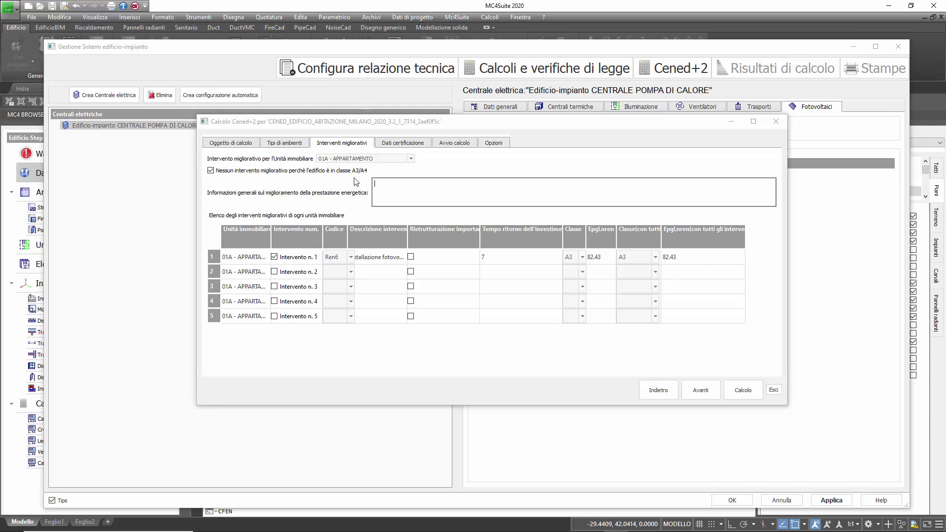
left_click(211, 171)
left_click(419, 147)
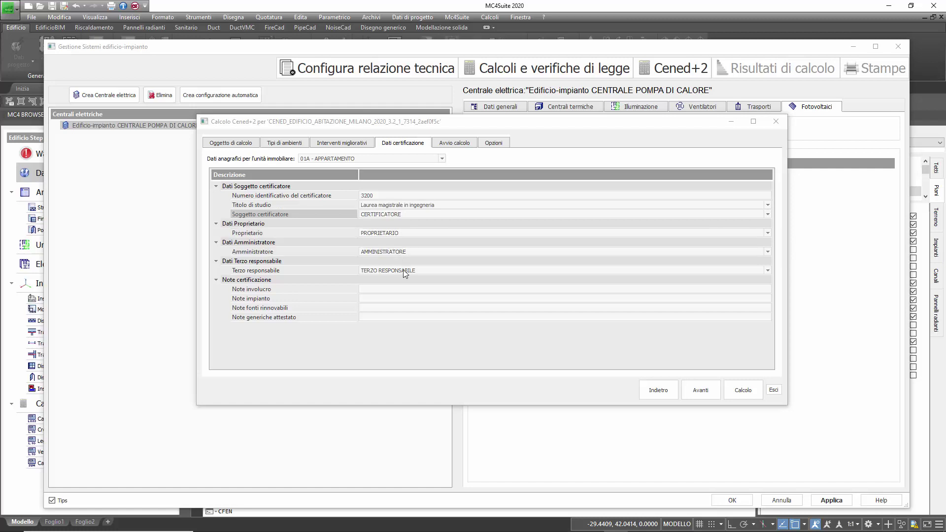
Examine the selectable certifying subjects in the certification data and the calculation object set for unit 01A
left_click(411, 215)
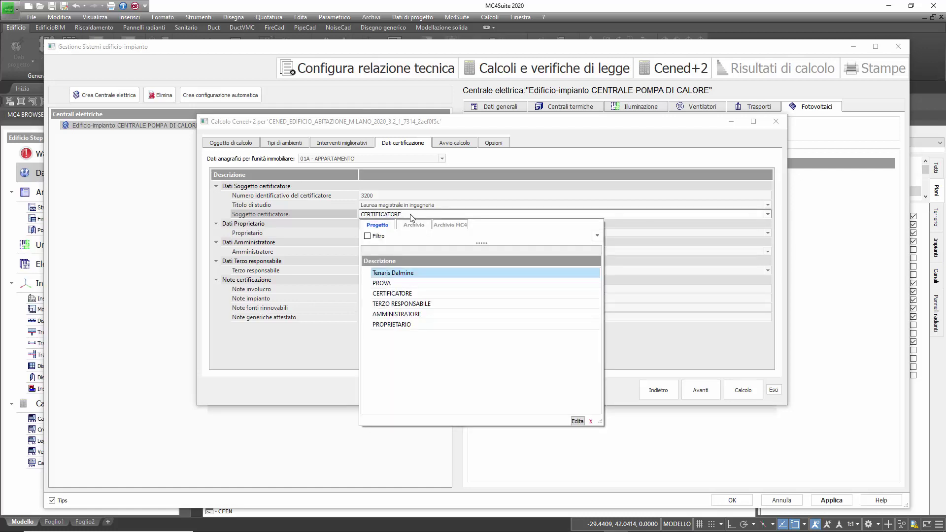
left_click(410, 214)
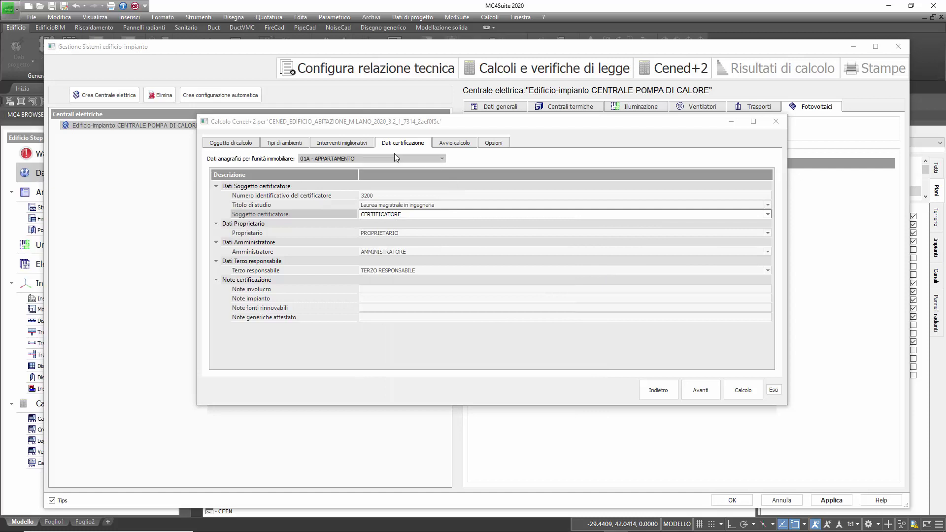
left_click(230, 144)
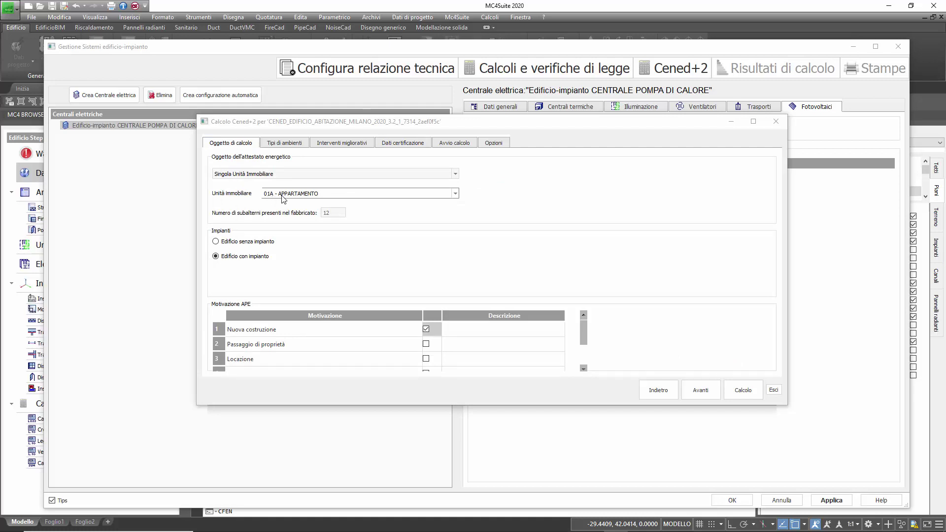
Run the Cened+2 calculation for apartment 01A and open the results and XML export window
left_click(453, 143)
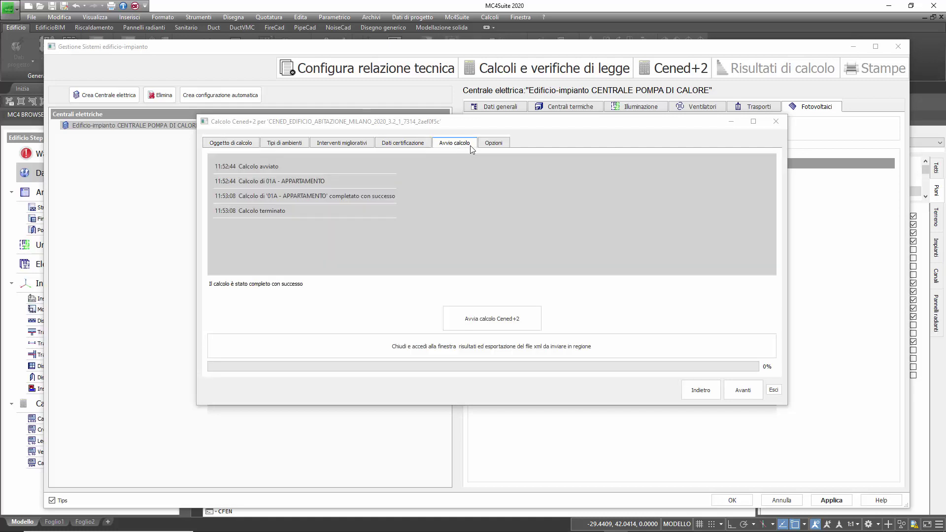
left_click(504, 324)
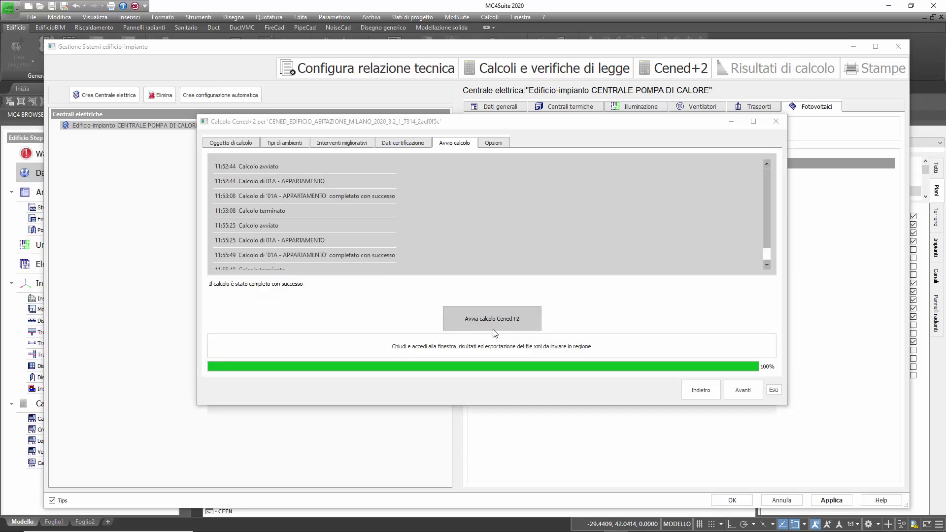
left_click(437, 349)
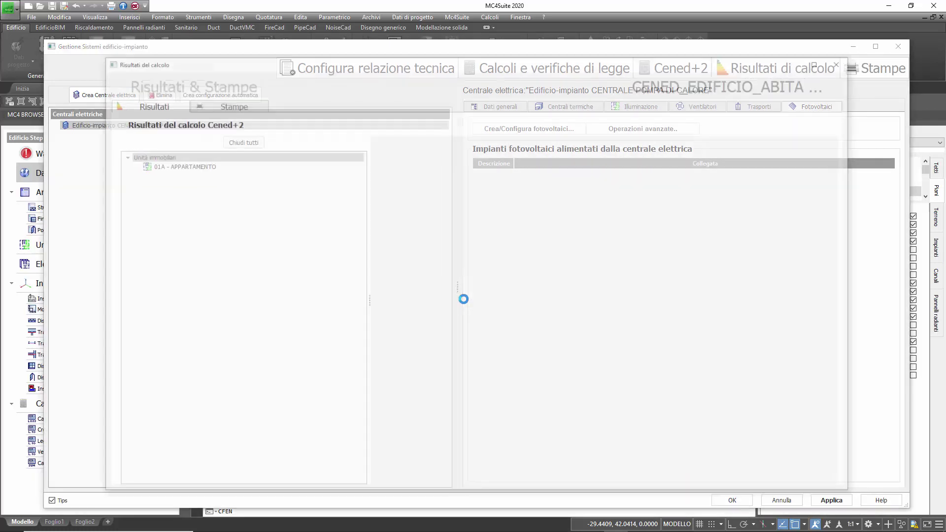
Enlarge the results window and examine the primary energy indices, energy class and useful thermal energy needs of unit 01A, widening the ventilation columns
left_click(175, 166)
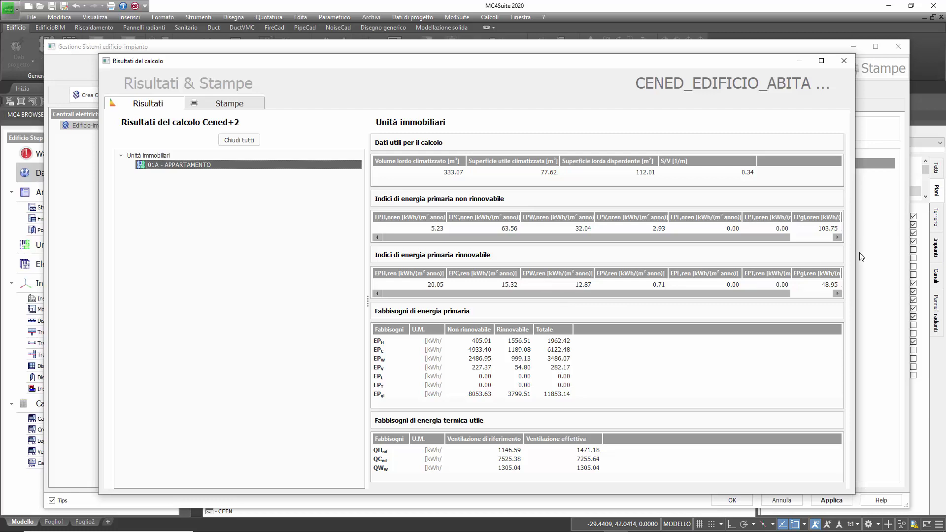
left_click_drag(857, 256, 905, 257)
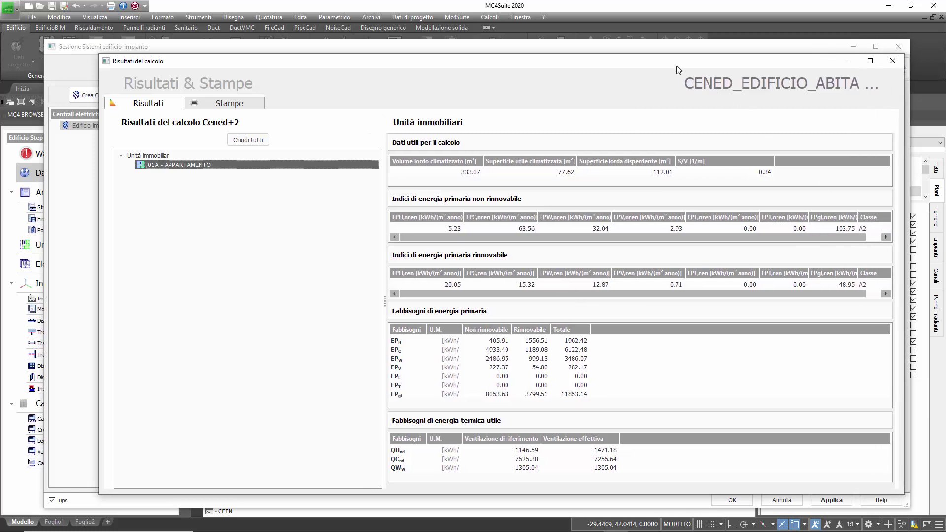
left_click_drag(655, 51, 628, 42)
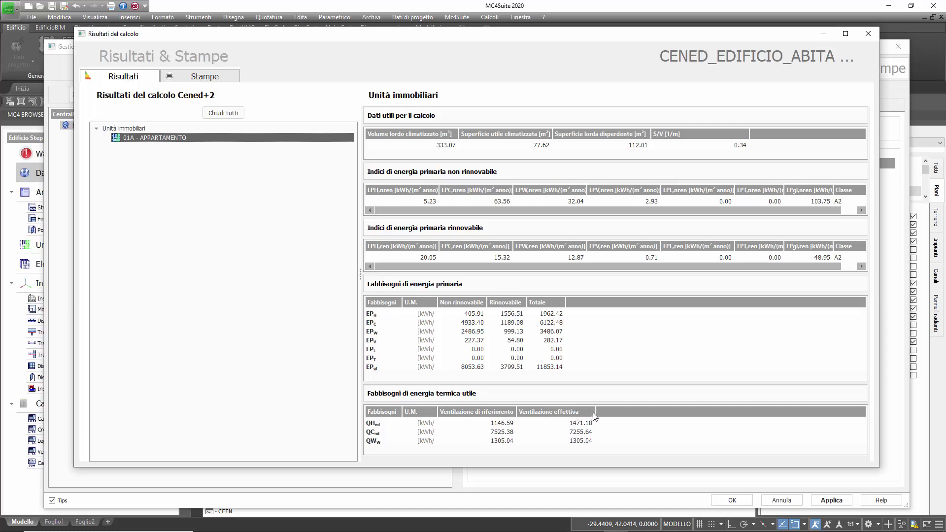
left_click_drag(595, 412, 610, 413)
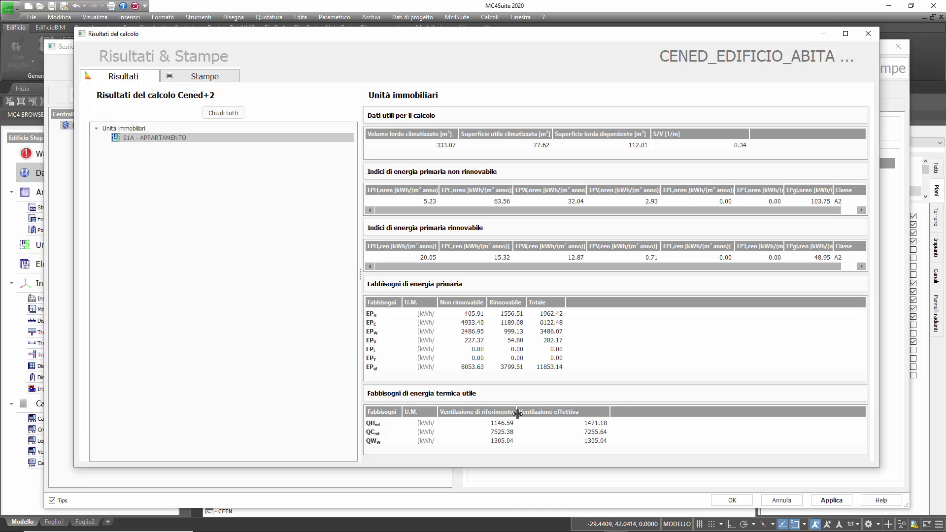
left_click_drag(517, 413, 528, 413)
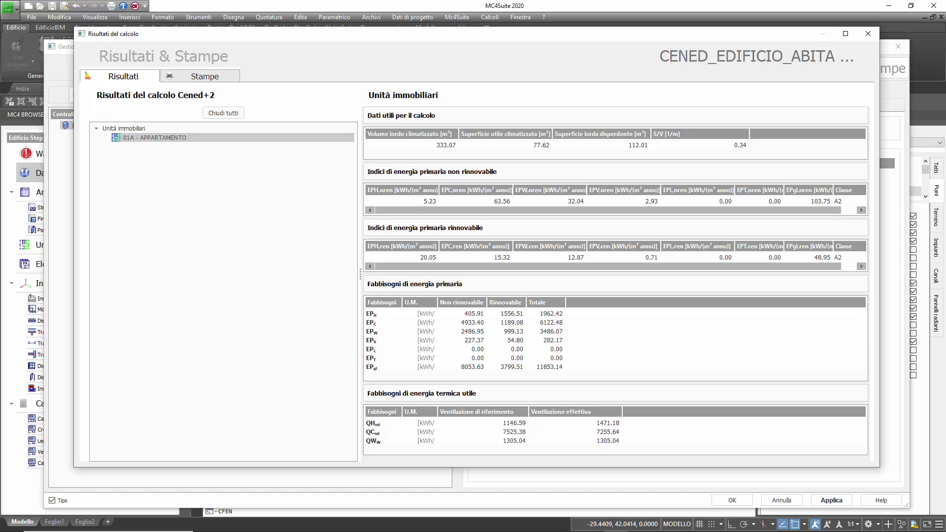
Open the APE preview and regional XML export for apartment 01A
left_click(205, 79)
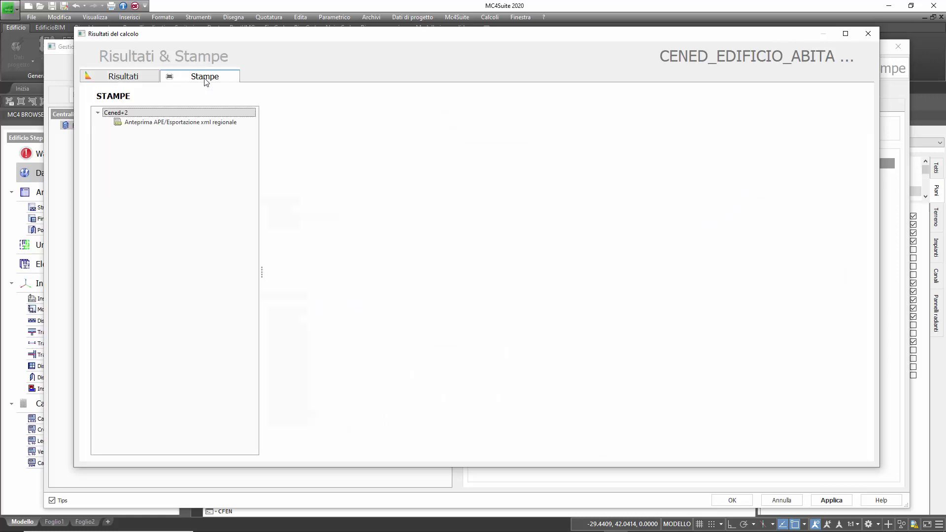
double_click(188, 122)
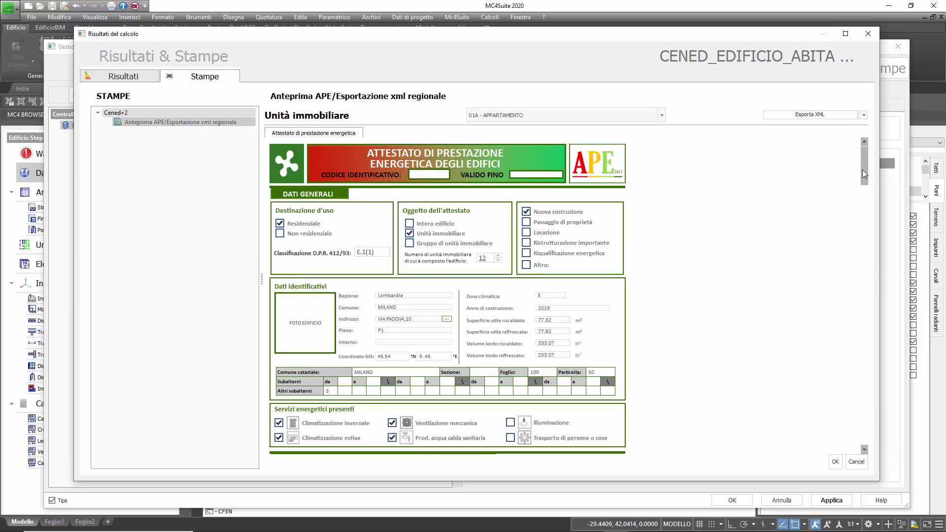
mouse_move(863, 169)
left_mouse_down()
mouse_move(849, 321)
mouse_move(861, 163)
left_mouse_up()
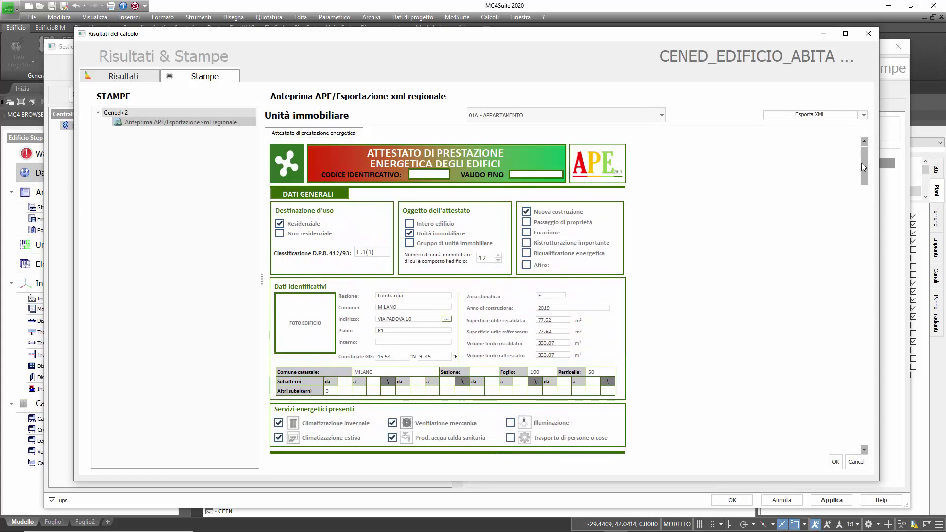
Set the XML export file of unit 01A to 01A.xml in the TIPS CENED folder
left_click(864, 114)
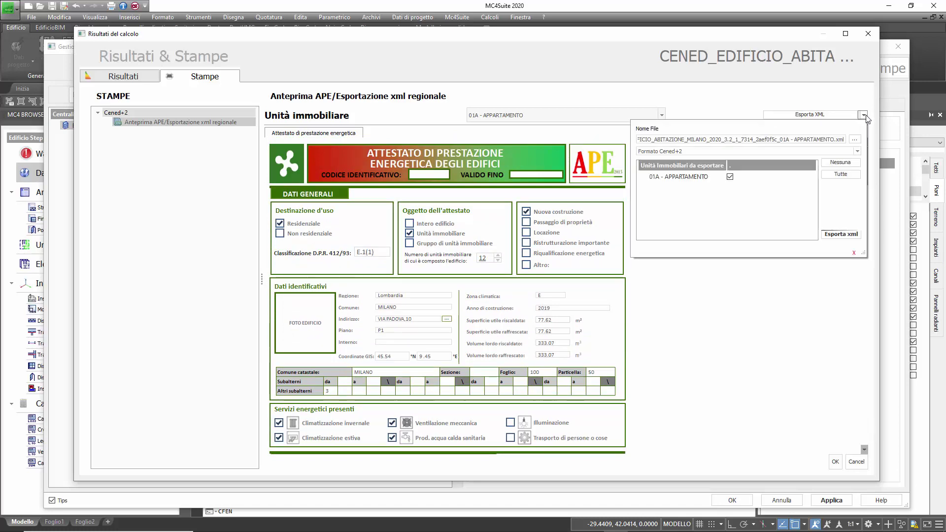
left_click(855, 140)
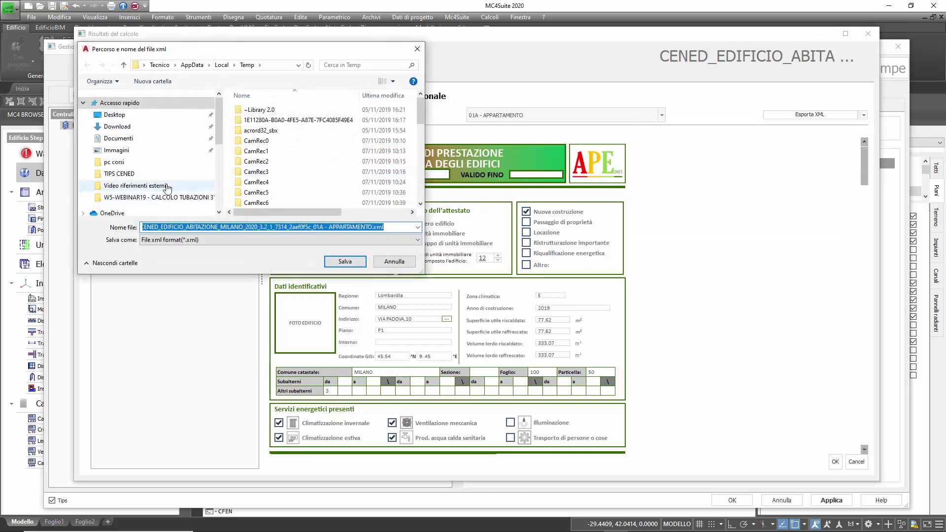
left_click(118, 173)
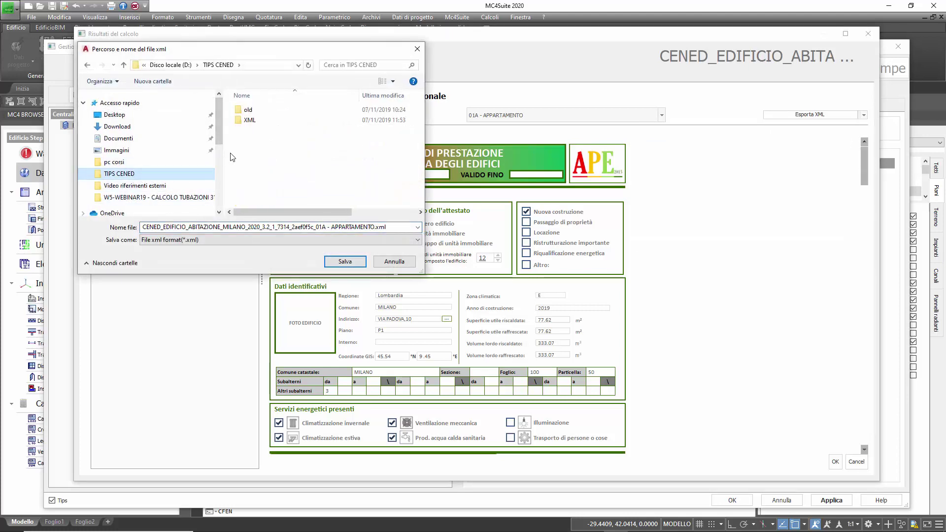
left_click(320, 228)
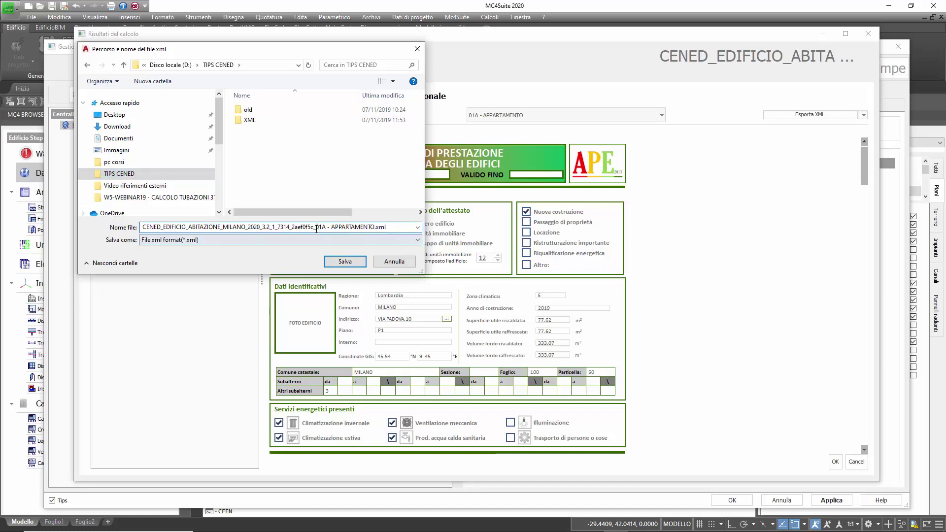
key("BackSpace")
key("BackSpace")
key("BackSpace")
key("BackSpace")
key("BackSpace")
key("BackSpace")
key("BackSpace")
key("BackSpace")
key("BackSpace")
key("BackSpace")
key("BackSpace")
key("BackSpace")
key("BackSpace")
key("BackSpace")
key("BackSpace")
key("BackSpace")
key("BackSpace")
key("BackSpace")
key("BackSpace")
key("BackSpace")
key("BackSpace")
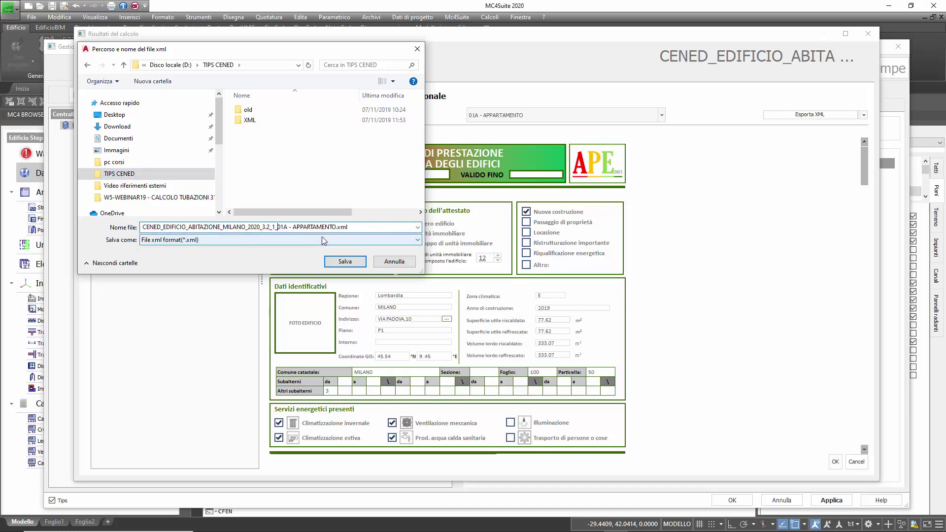
key("BackSpace")
key("BackSpace")
key("BackSpace")
key("BackSpace")
key("BackSpace")
key("BackSpace")
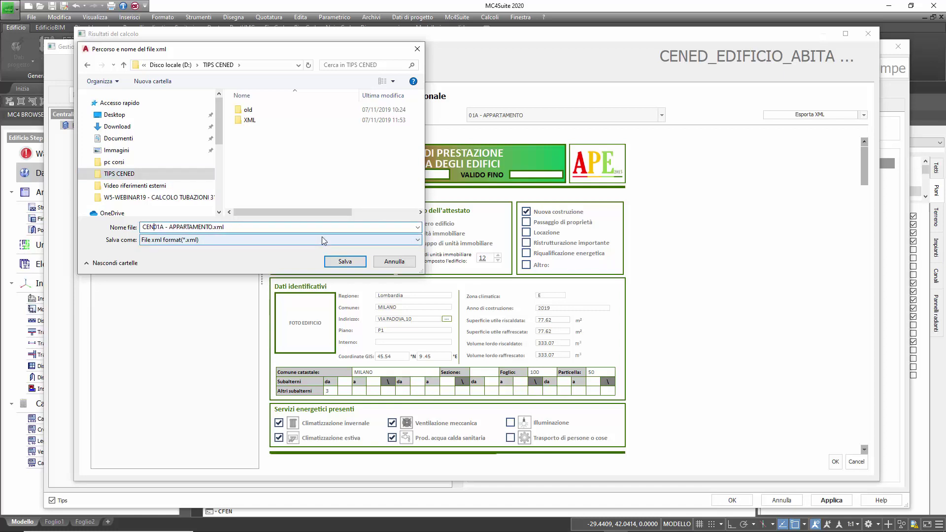
left_click(202, 228)
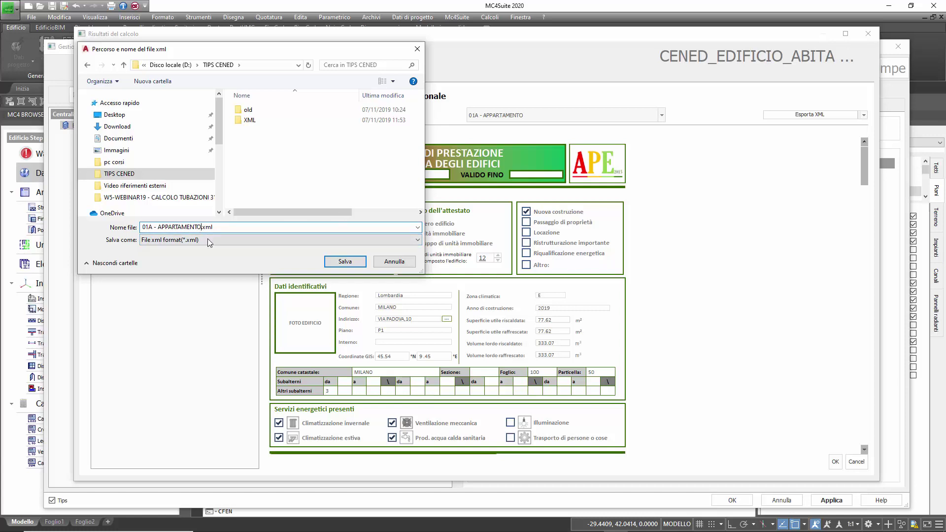
key("BackSpace")
key("BackSpace")
key("BackSpace")
key("BackSpace")
key("BackSpace")
key("BackSpace")
key("BackSpace")
key("BackSpace")
key("BackSpace")
key("BackSpace")
key("BackSpace")
key("BackSpace")
left_click(336, 260)
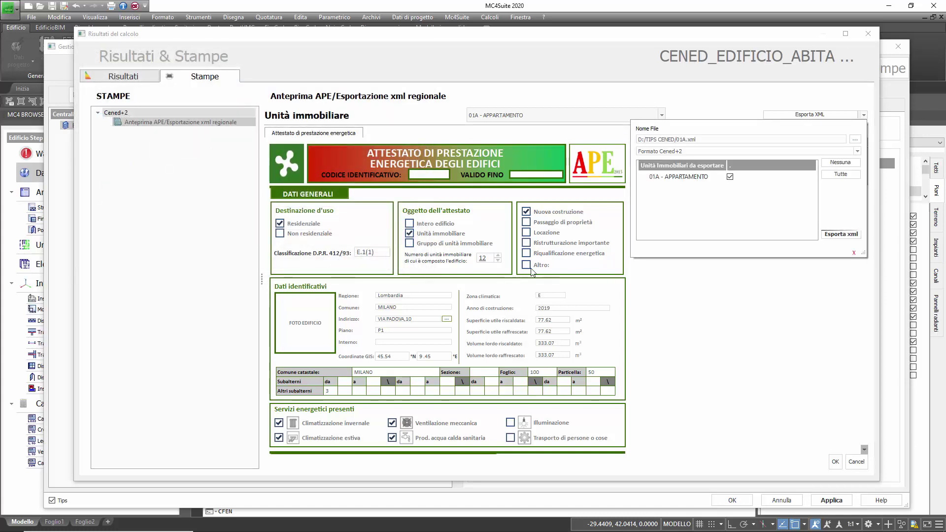
Export the Cened+2 XML file for apartment 01A and close the APE preview and the results window
left_click(840, 236)
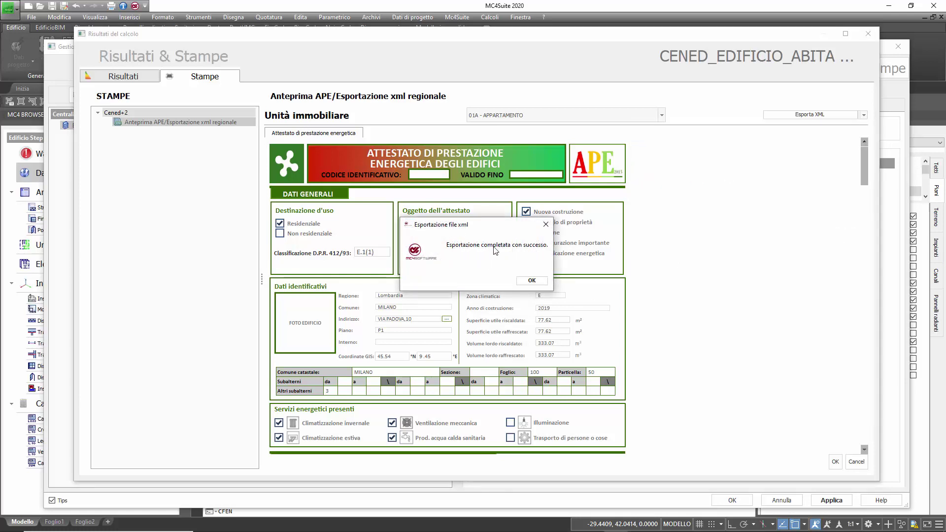
left_click(533, 281)
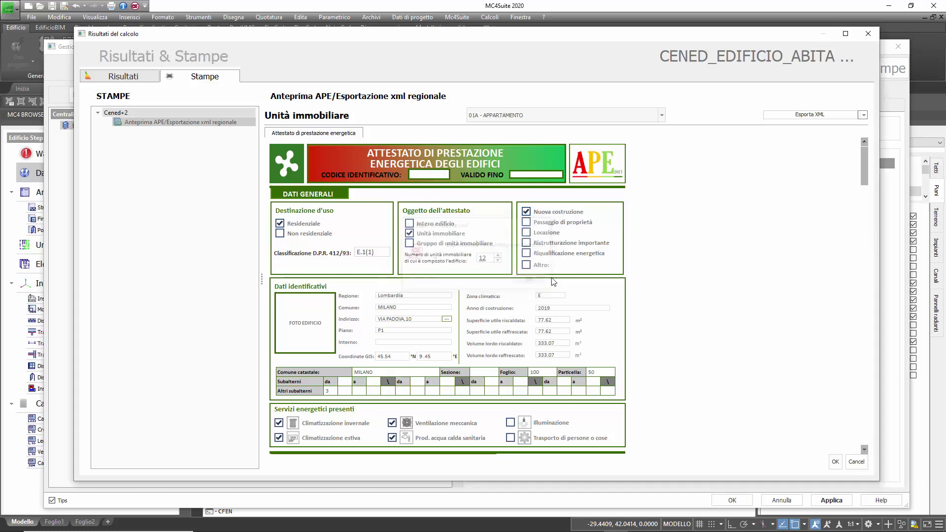
left_click(836, 463)
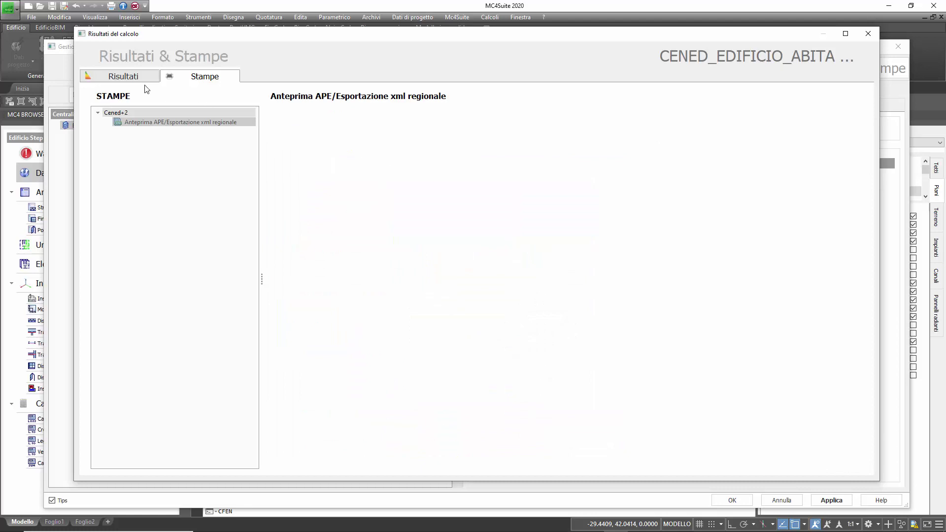
left_click(130, 79)
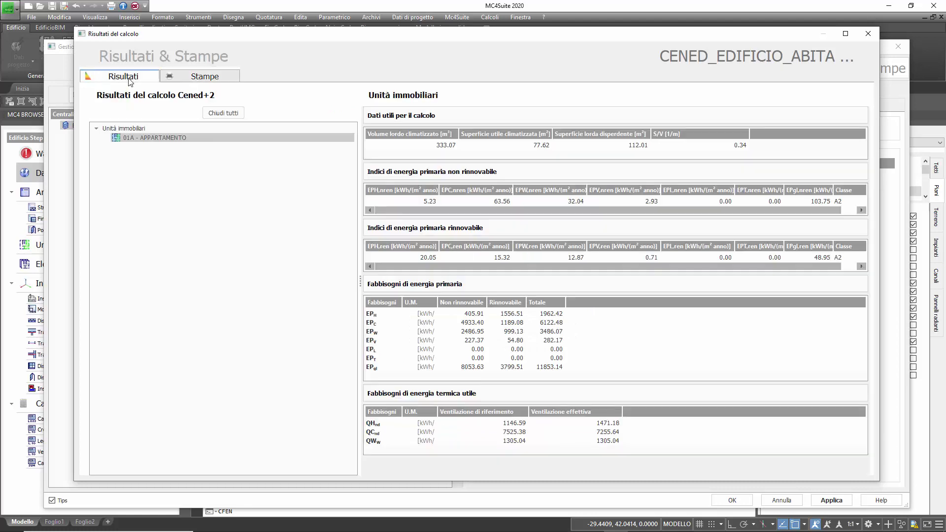
left_click(869, 33)
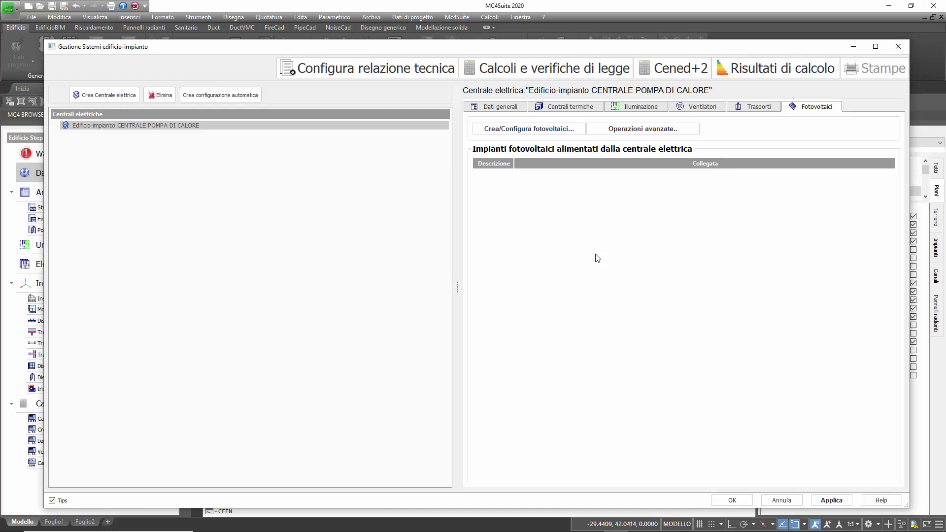
Reopen the Cened+2 calculation and set the calculated unit to Tutte le Unità immobiliari
left_click(509, 110)
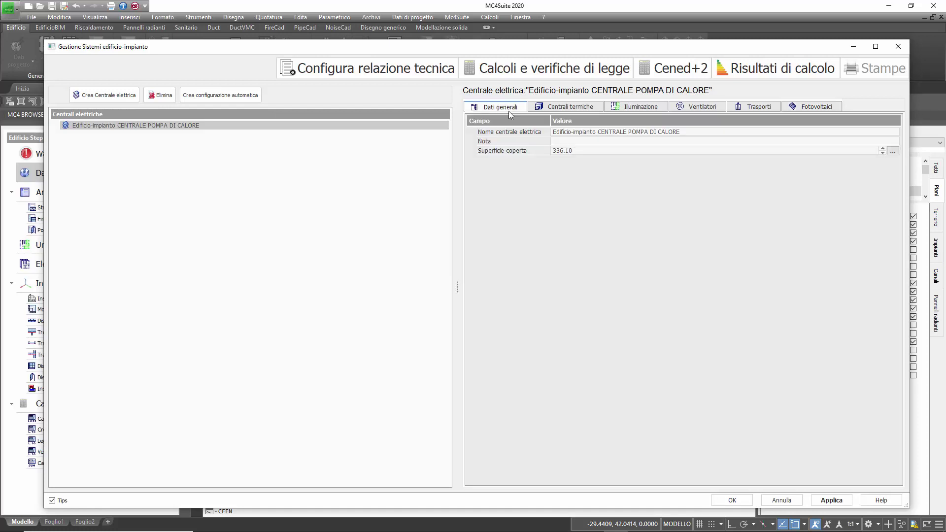
left_click(689, 72)
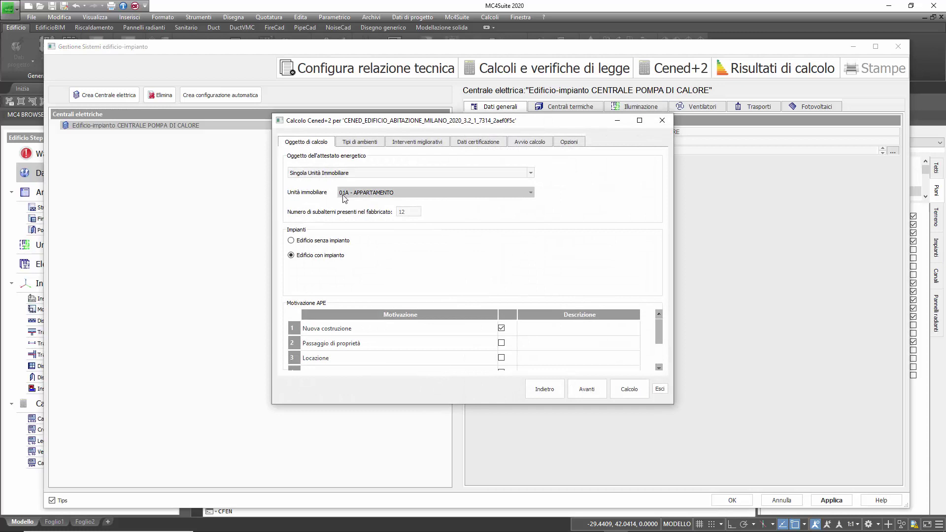
left_click(357, 196)
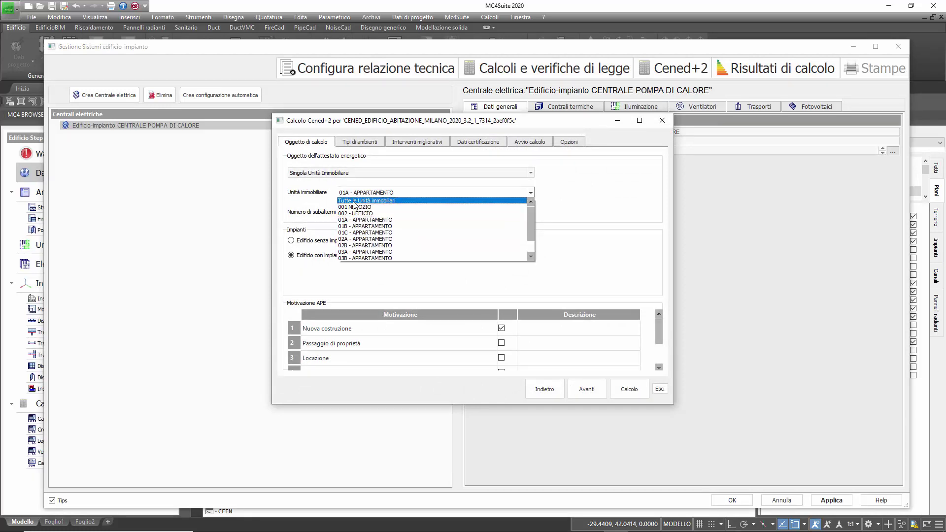
left_click(356, 201)
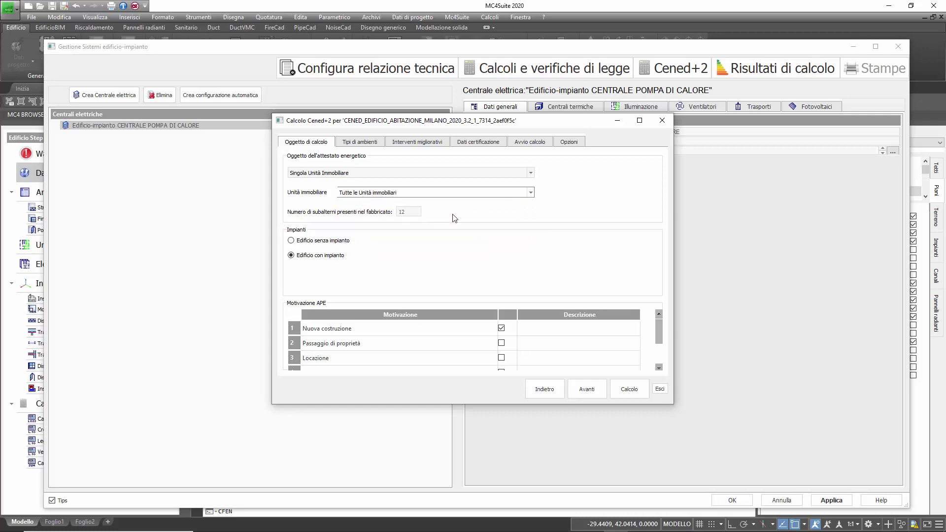
Run the Cened+2 calculation for all units, check the calculation log and open the results window
left_click(536, 144)
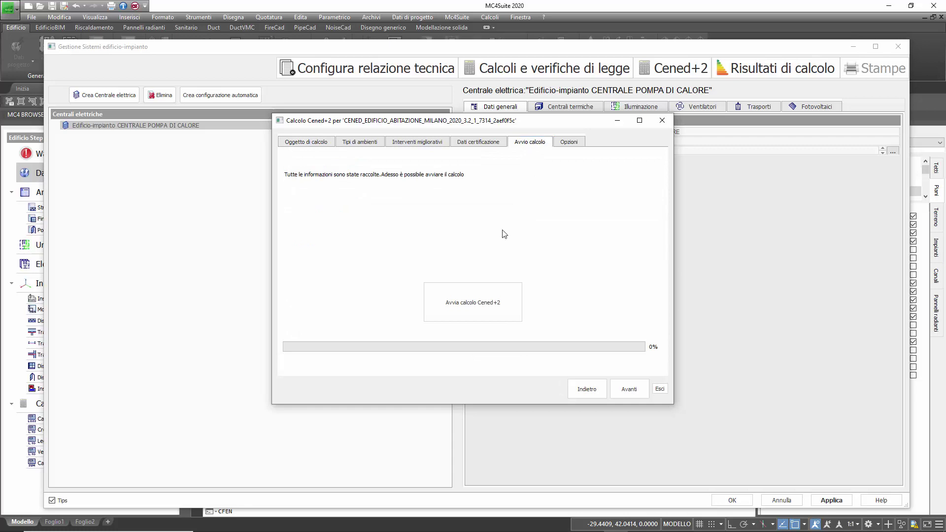
left_click(478, 302)
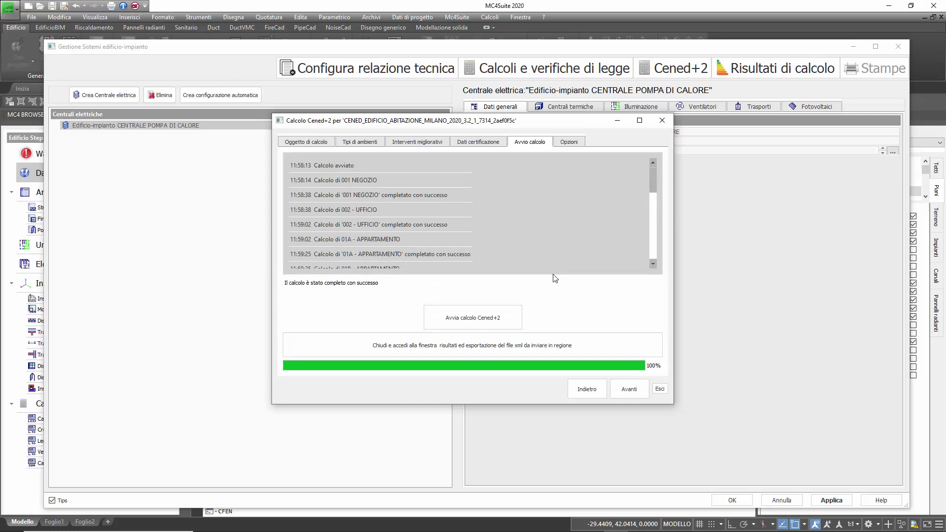
left_click_drag(654, 181, 655, 249)
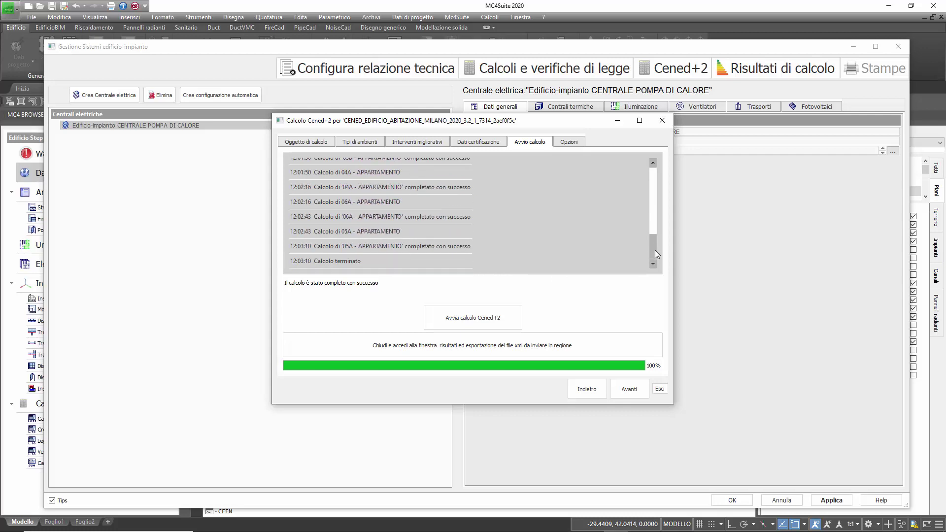
left_click(513, 348)
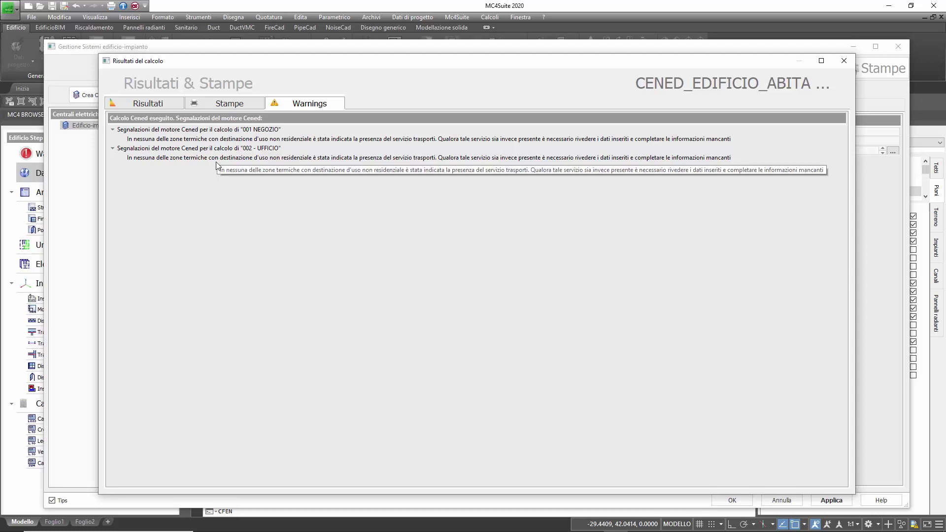
Review the Cened+2 results of the shop, the office and the apartments one by one, ending on 01A - APPARTAMENTO
left_click(161, 105)
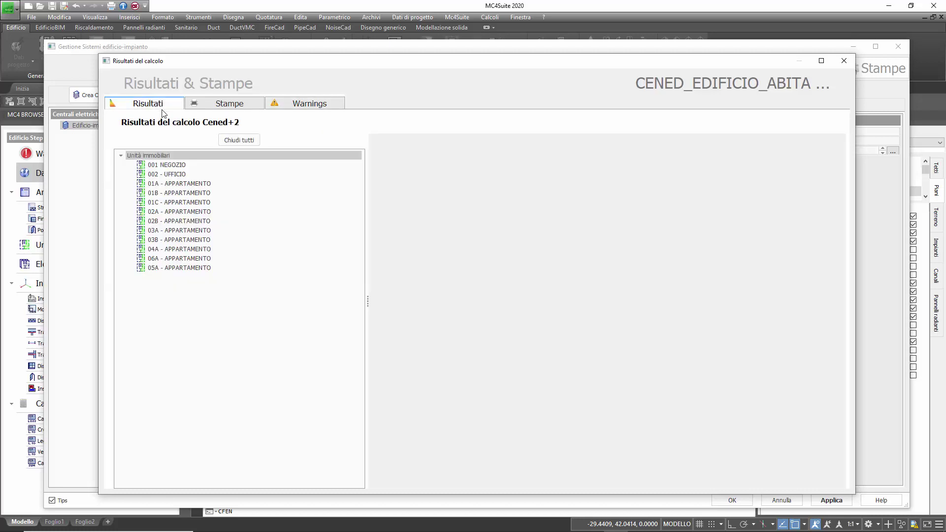
left_click(184, 166)
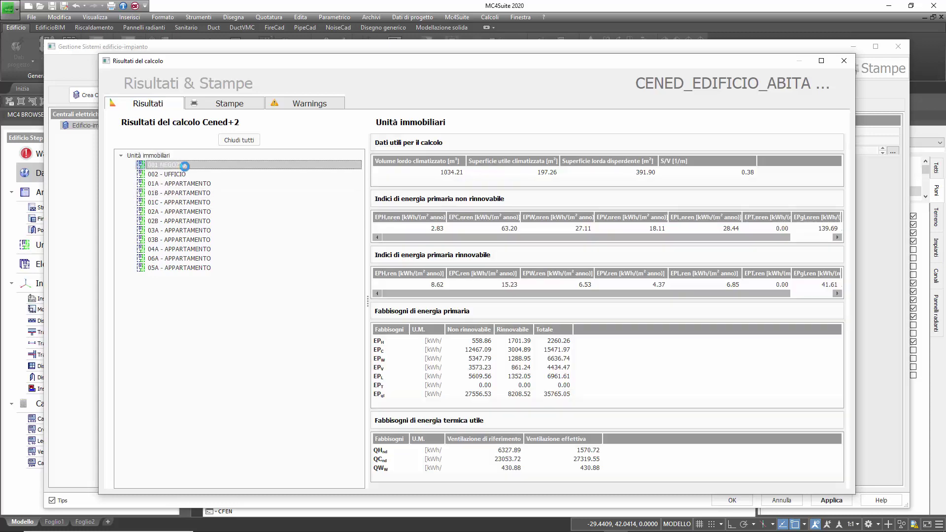
left_click(183, 175)
left_click(183, 183)
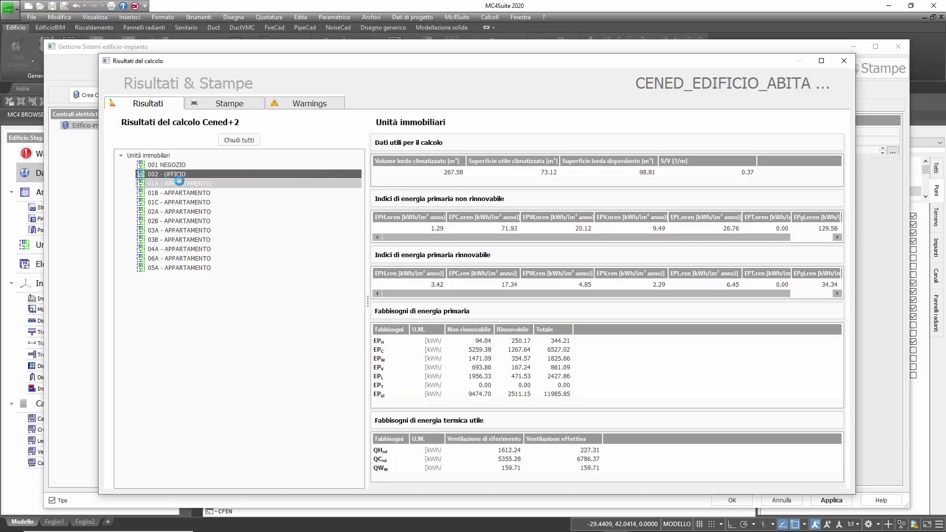
left_click(185, 192)
left_click(186, 202)
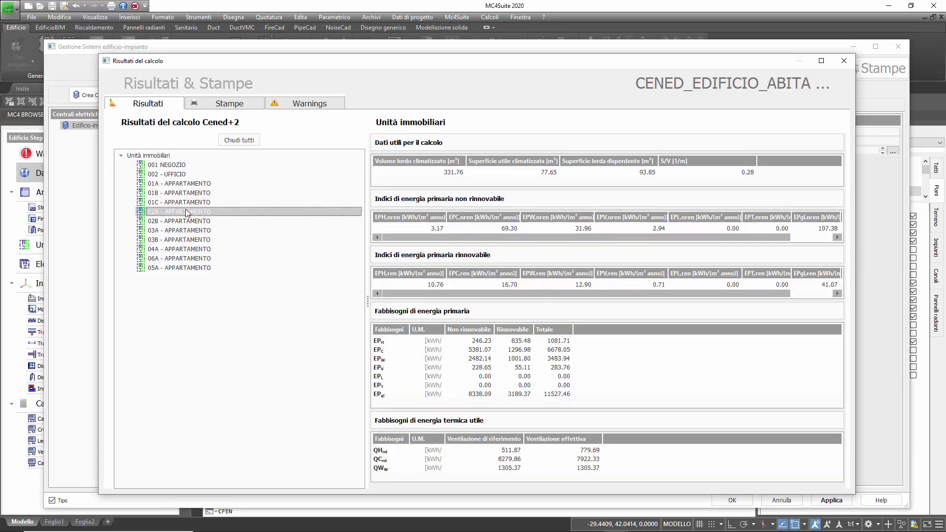
left_click(187, 212)
left_click(187, 221)
left_click(187, 230)
left_click(185, 240)
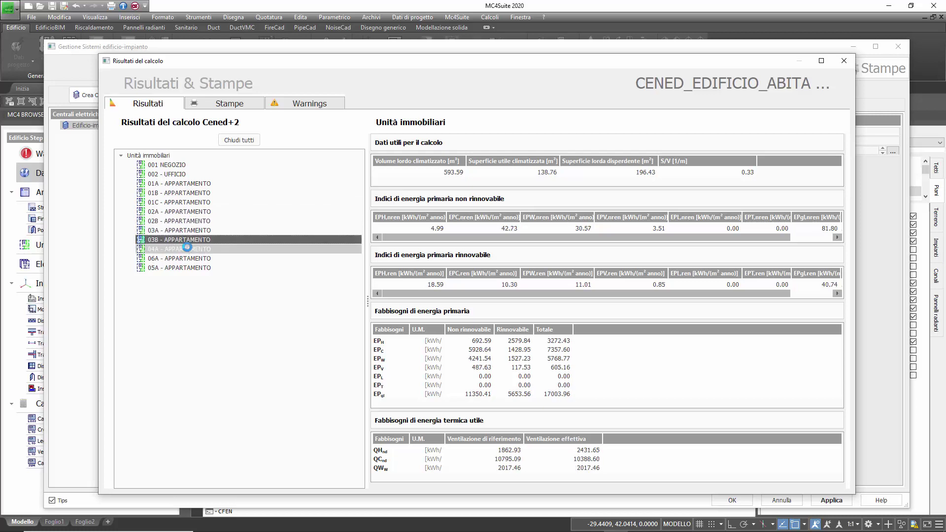
left_click(187, 248)
left_click(185, 183)
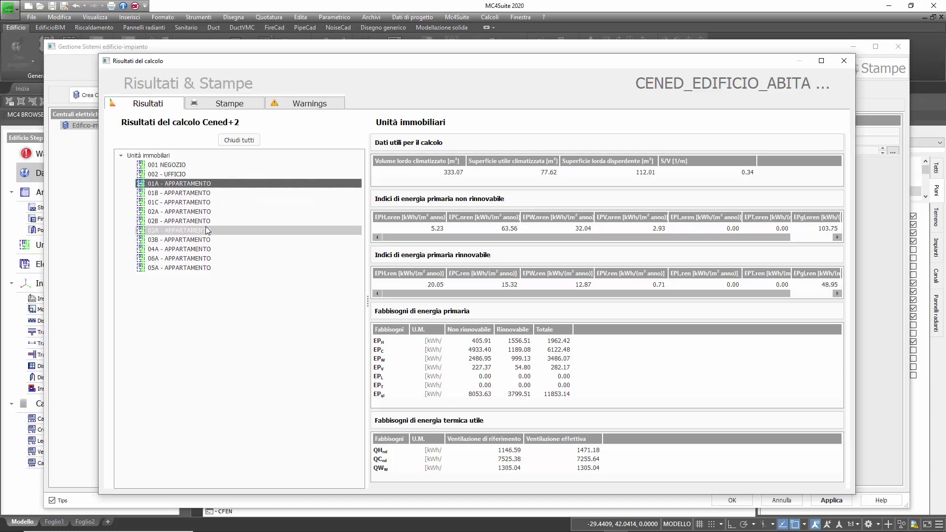
Open the APE preview and examine the certificates of units 01B and 02B, returning to 001 NEGOZIO
left_click(233, 107)
double_click(236, 149)
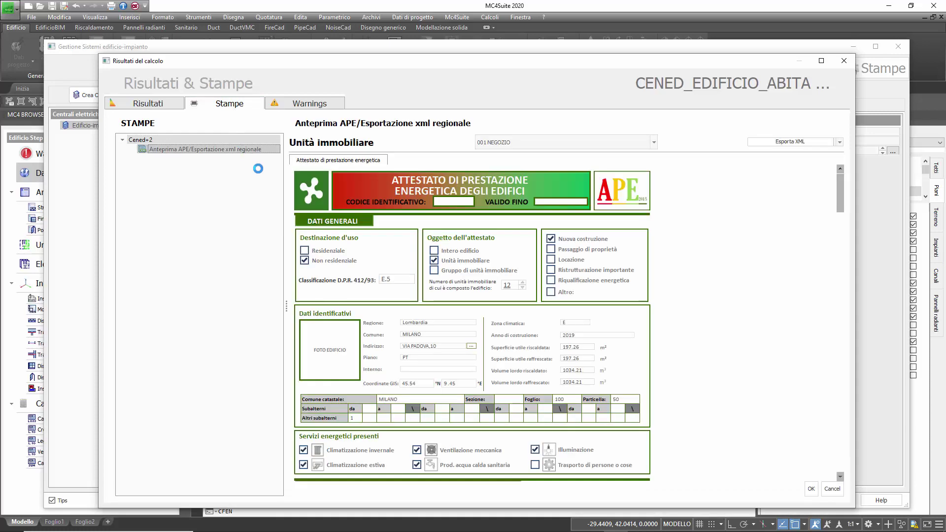
left_click(513, 142)
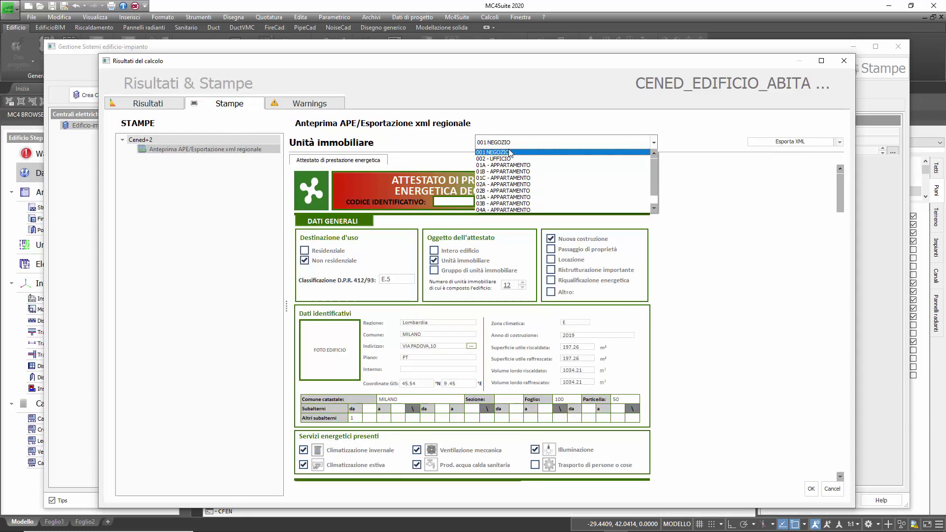
left_click(513, 157)
left_click(512, 146)
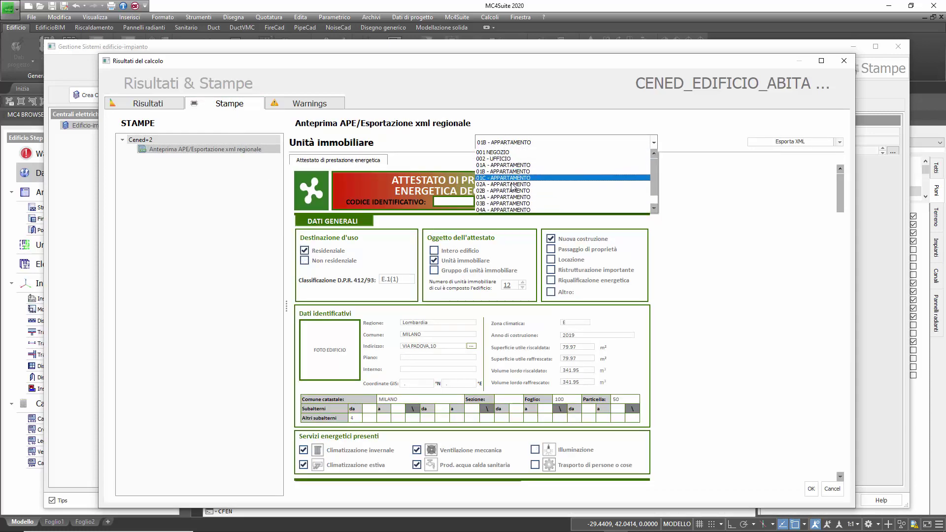
left_click(513, 186)
left_click(502, 143)
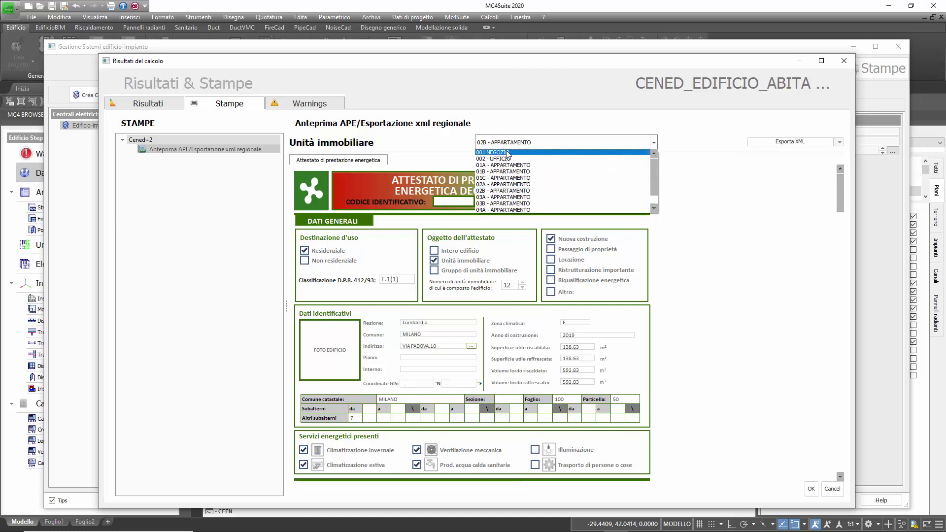
left_click(510, 153)
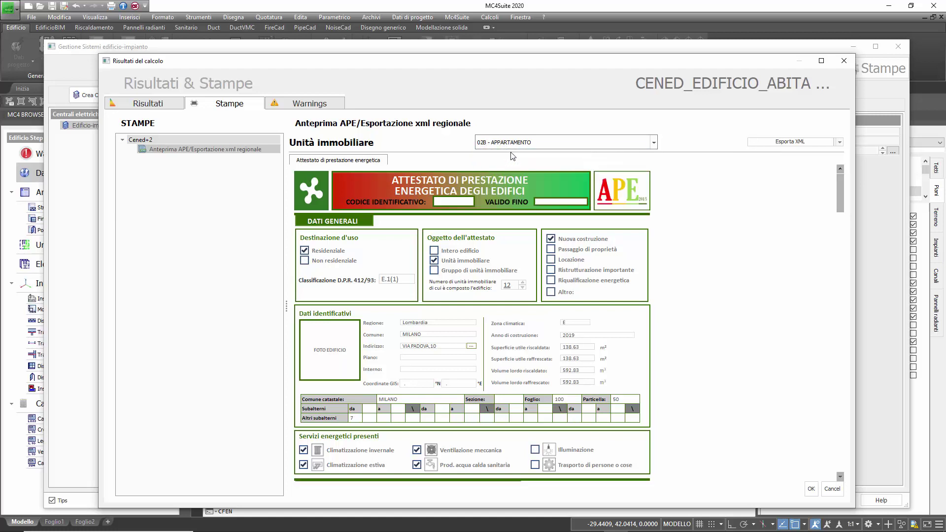
Open the XML export options and include all the building units in the export
left_click(839, 142)
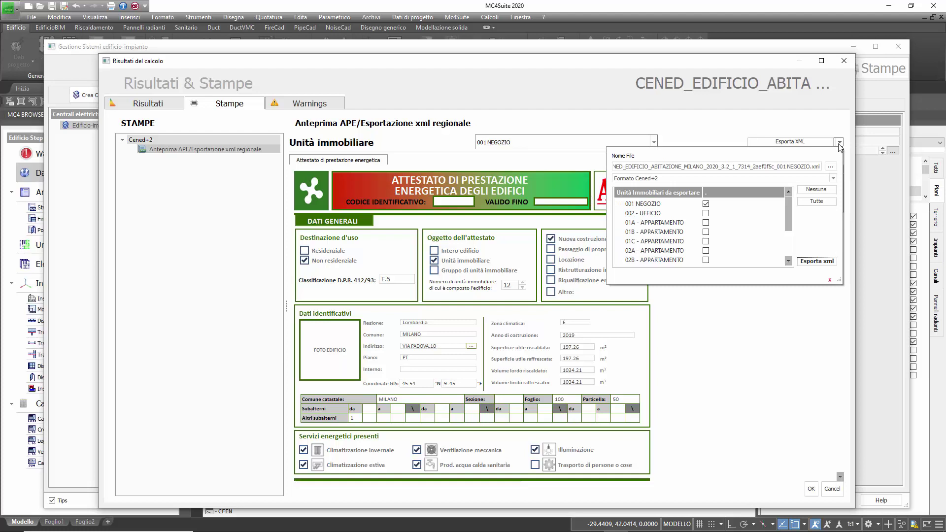
left_click(817, 202)
mouse_move(789, 220)
left_mouse_down()
mouse_move(792, 242)
mouse_move(791, 212)
left_mouse_up()
Set the export file to CENED_EDIFICIO_ABITAZIONE_MILANO.xml in the XML folder inside TIPS CENED and export the XML for all units
left_click(831, 167)
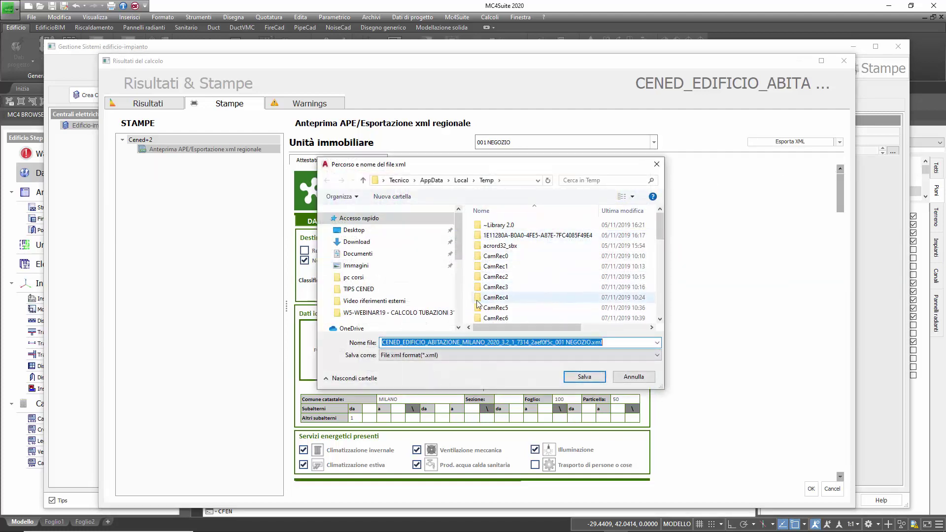
left_click(358, 289)
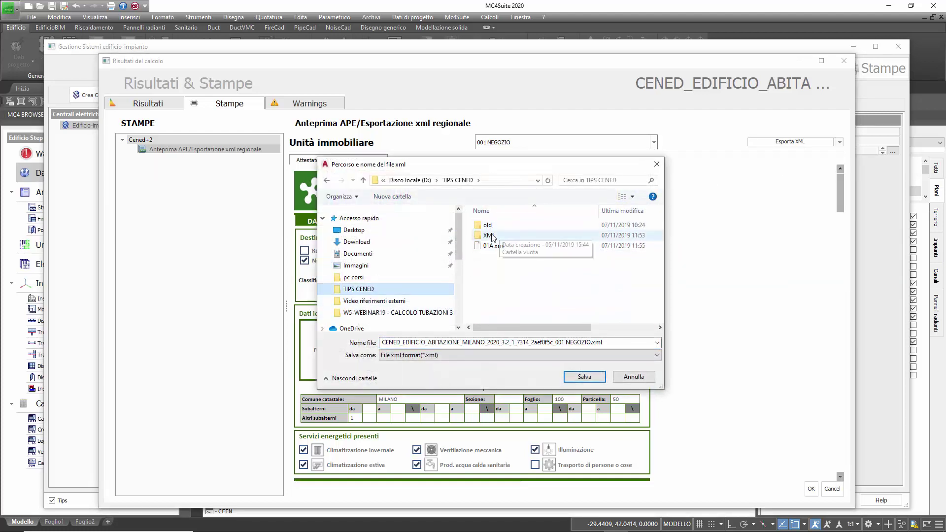
double_click(490, 246)
left_click(569, 343)
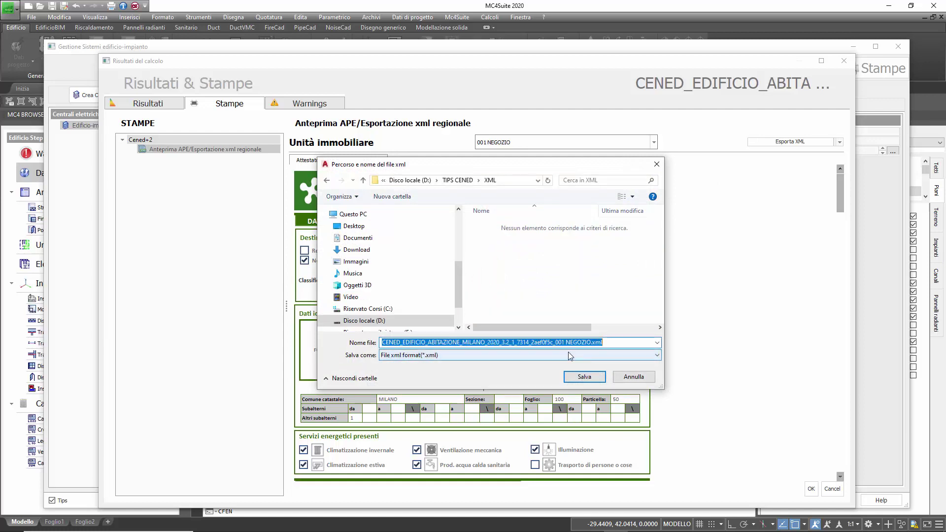
left_click(588, 343)
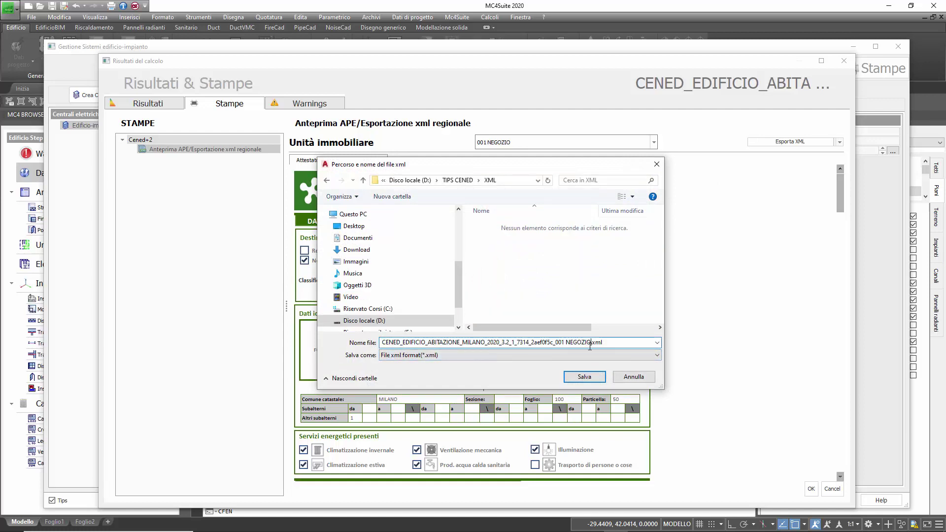
key("BackSpace")
key("BackSpace")
key("BackSpace")
key("BackSpace")
key("BackSpace")
key("BackSpace")
key("BackSpace")
key("BackSpace")
key("BackSpace")
key("BackSpace")
key("BackSpace")
key("BackSpace")
key("BackSpace")
key("BackSpace")
key("BackSpace")
key("BackSpace")
key("BackSpace")
key("BackSpace")
key("BackSpace")
key("BackSpace")
key("BackSpace")
key("BackSpace")
key("BackSpace")
key("BackSpace")
key("BackSpace")
key("BackSpace")
key("BackSpace")
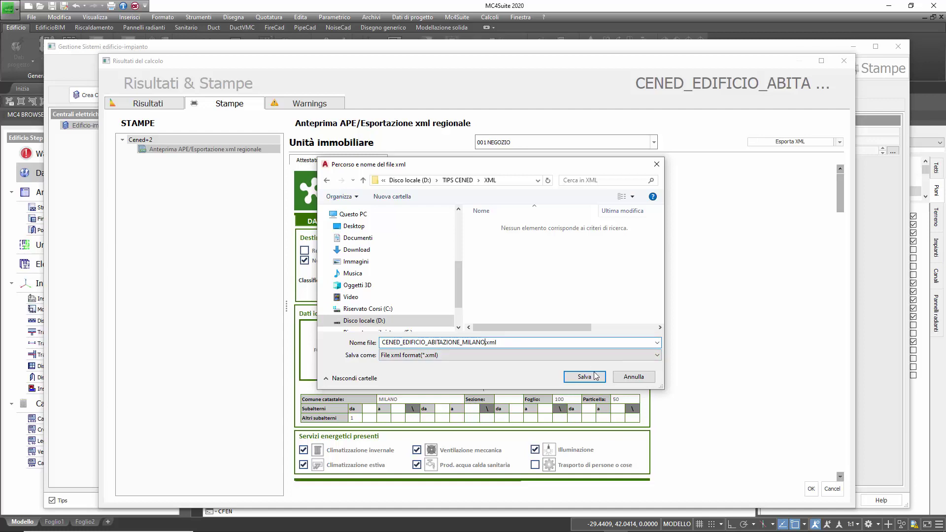
left_click(592, 381)
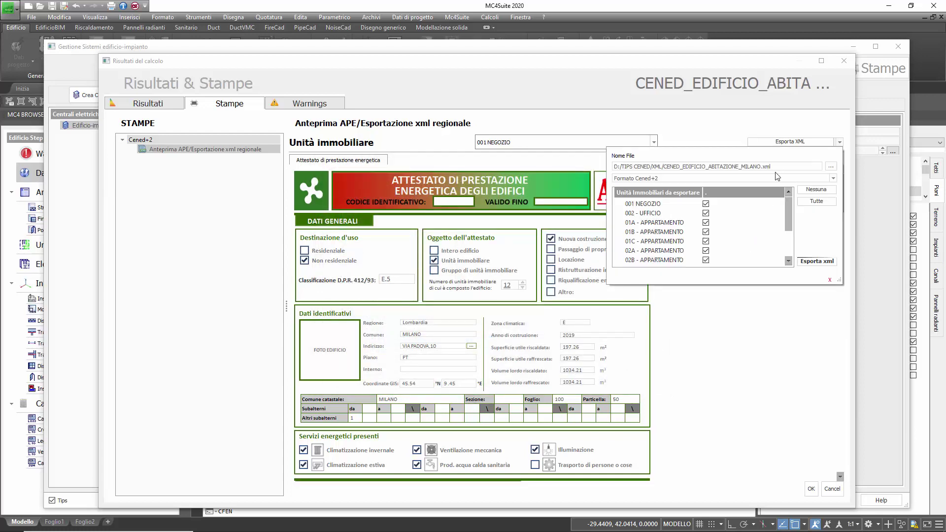
left_click(821, 262)
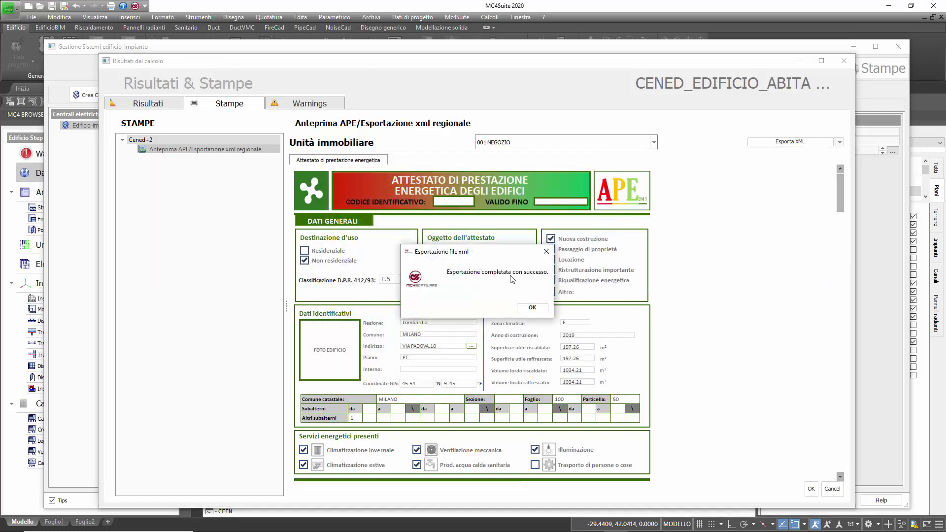
left_click(532, 307)
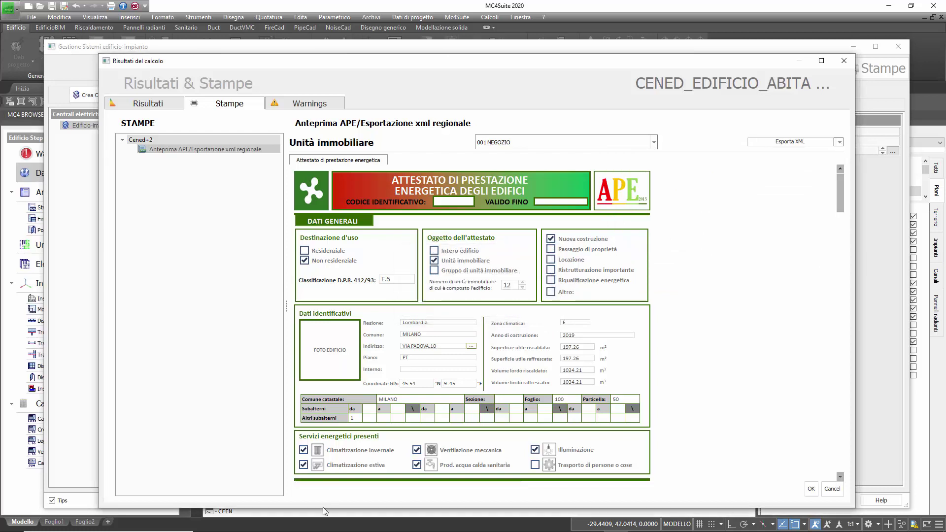
Switch to File Explorer at the TIPS CENED folder to check the exported XML files
left_click(300, 523)
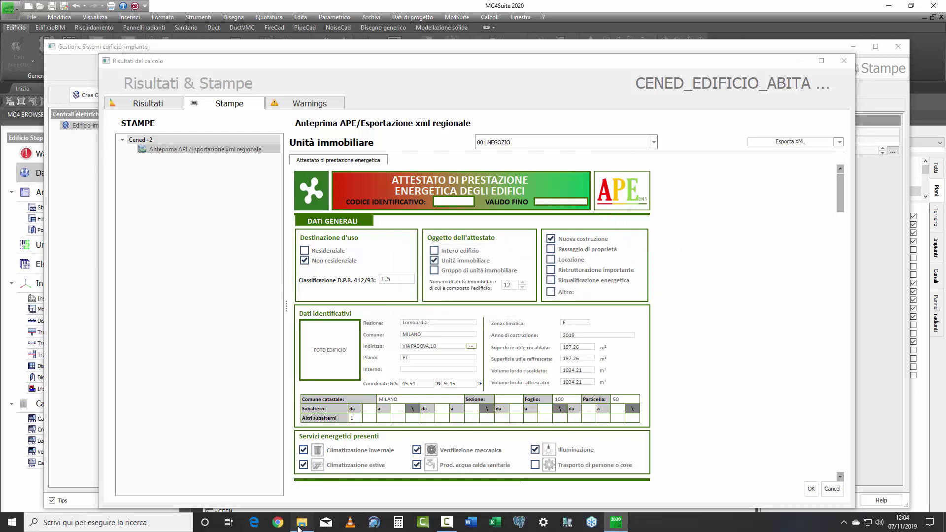
left_click(190, 119)
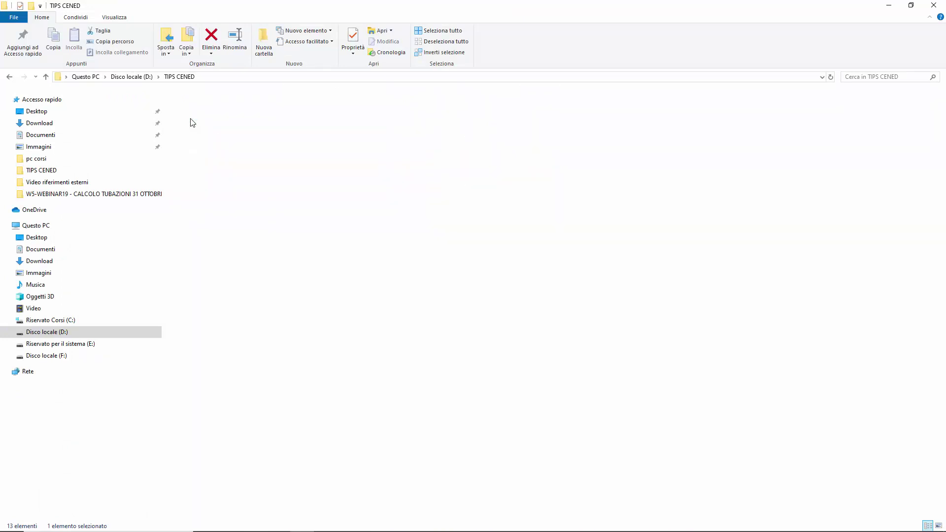